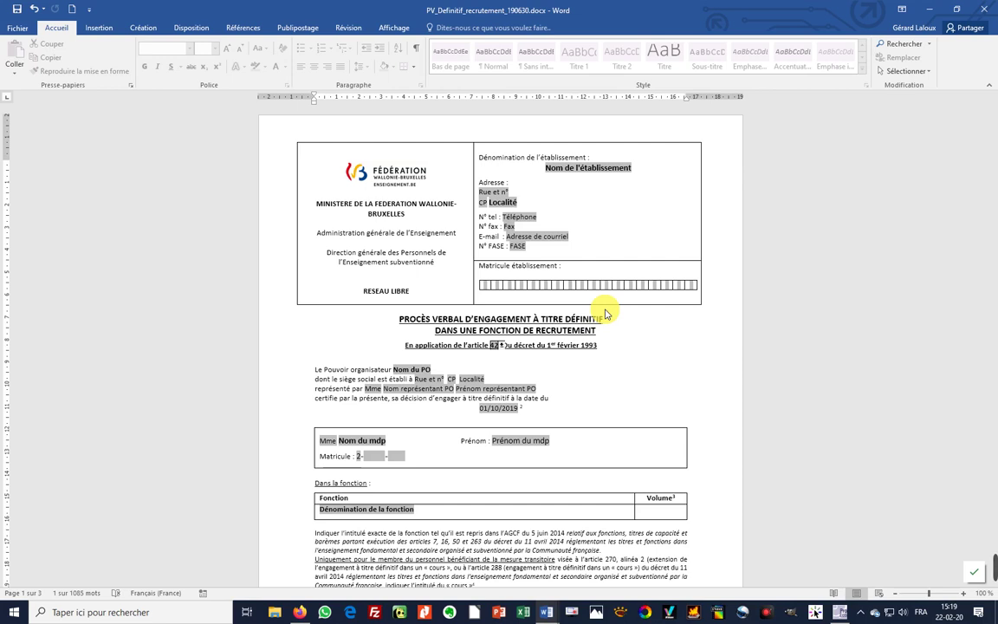
- Inspect the Nom de l'établissement field and the Fédération logo, scrolling through the form
{"action": "left_click", "coordinate": [574, 171]}
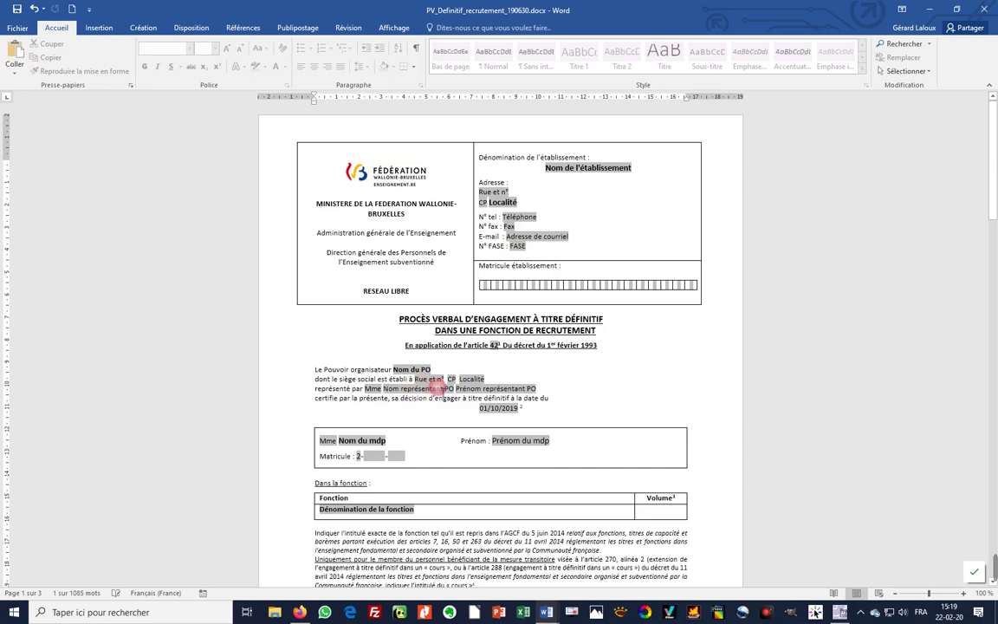
{"action": "left_click", "coordinate": [502, 417]}
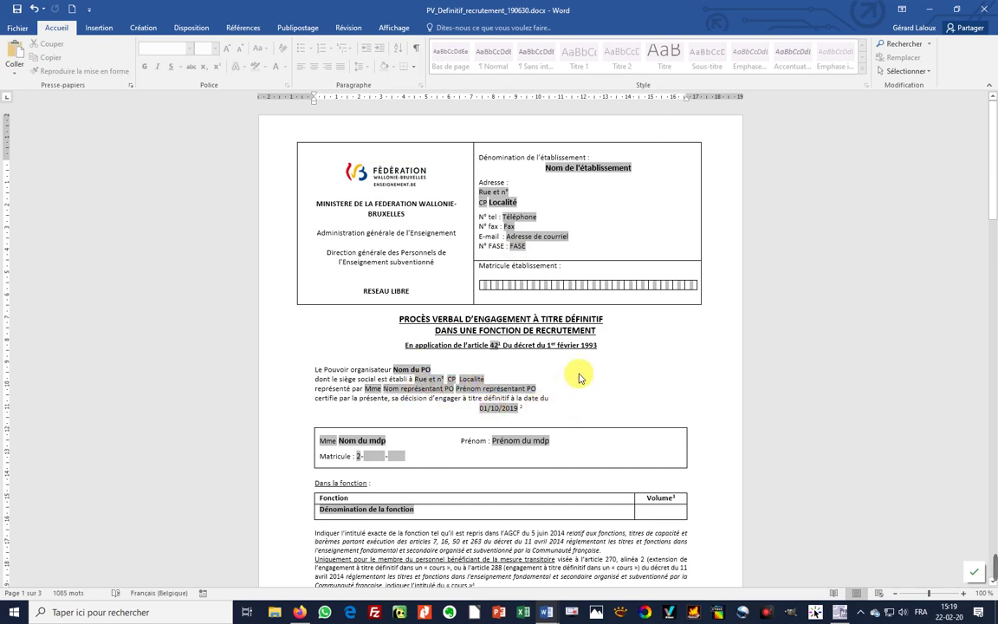
{"action": "left_click", "coordinate": [338, 161]}
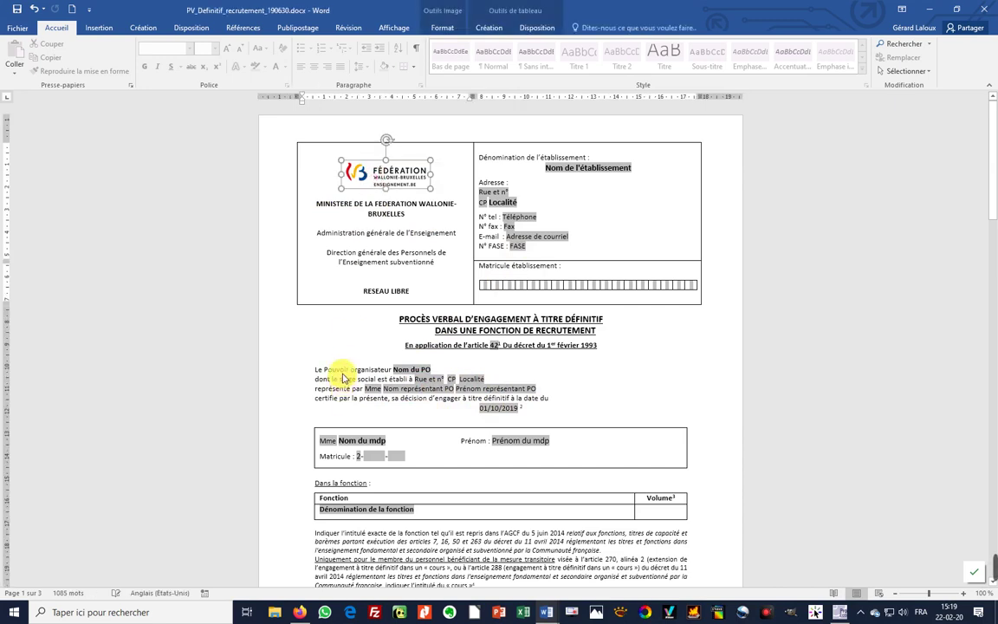
{"action": "left_click", "coordinate": [338, 387]}
{"action": "scroll", "coordinate": [523, 542], "scroll_direction": "down", "scroll_amount": 5}
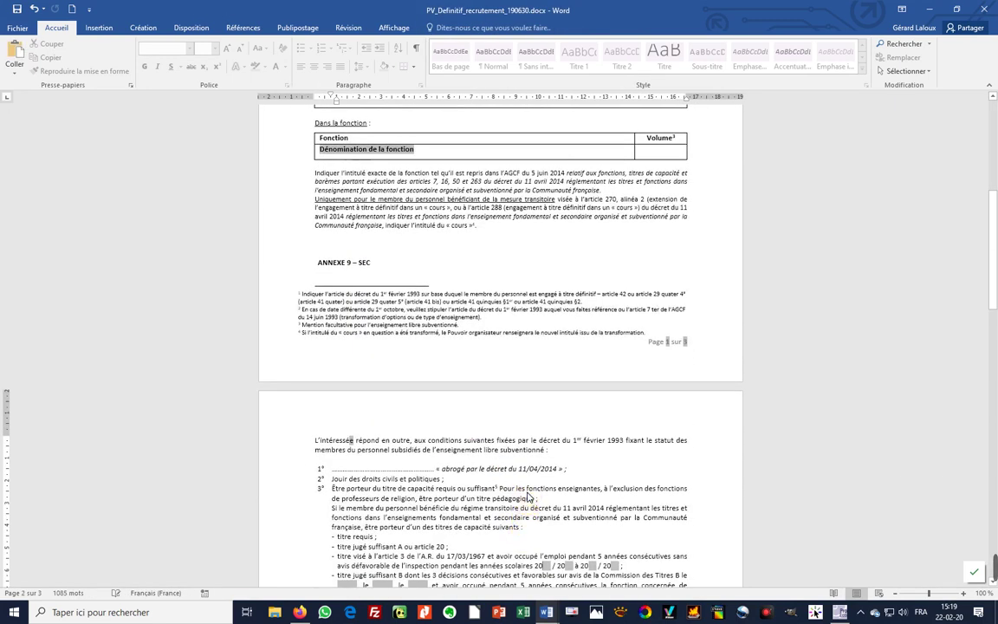
{"action": "scroll", "coordinate": [477, 443], "scroll_direction": "down", "scroll_amount": 3}
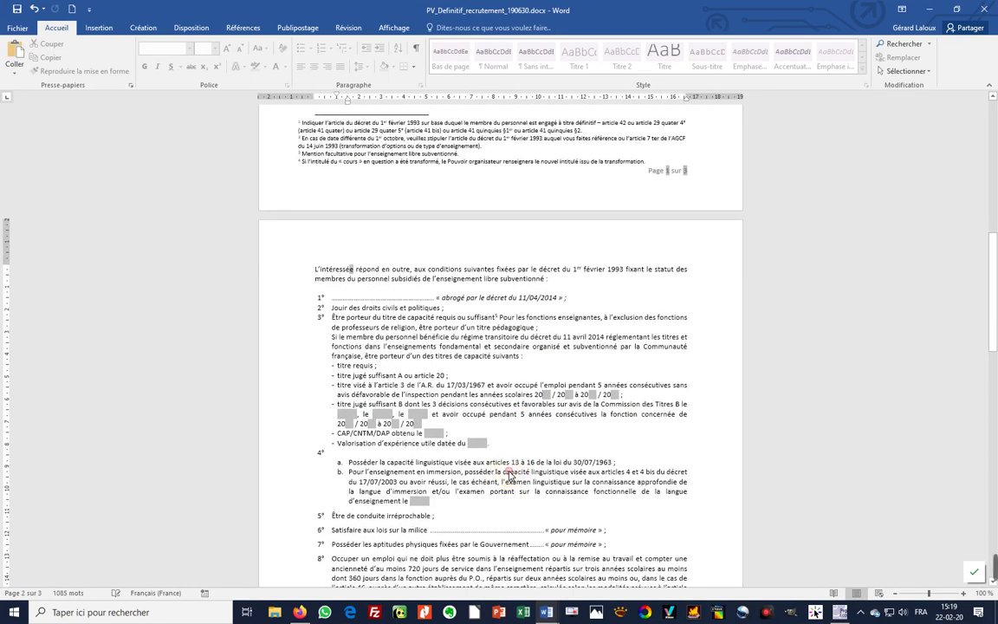
{"action": "scroll", "coordinate": [549, 465], "scroll_direction": "up", "scroll_amount": 8}
{"action": "scroll", "coordinate": [550, 466], "scroll_direction": "up", "scroll_amount": 1}
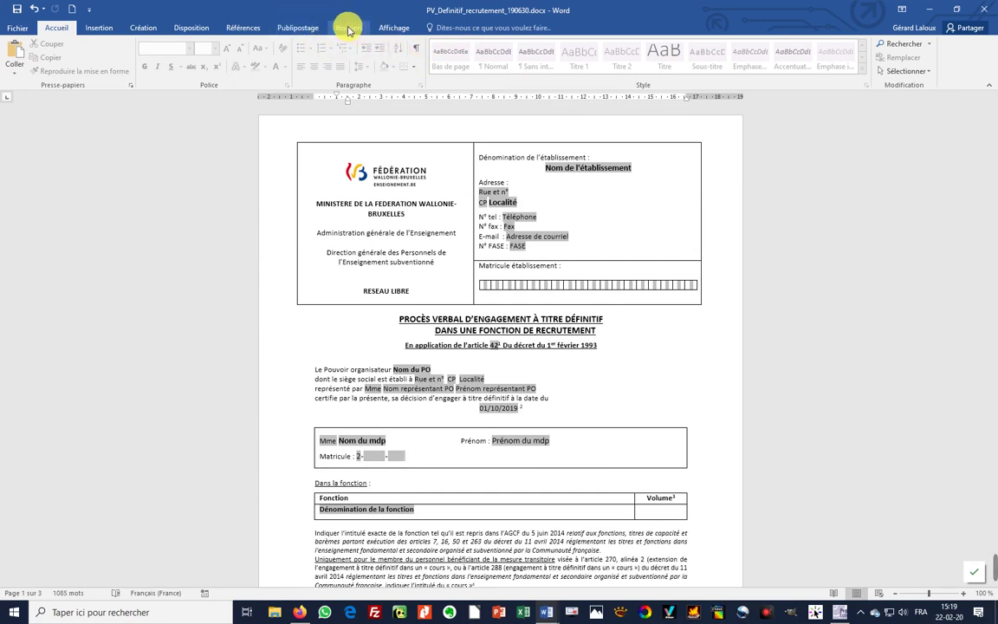
- Turn off the document's protection from the Révision tab's Restreindre la modification pane
{"action": "left_click", "coordinate": [348, 29]}
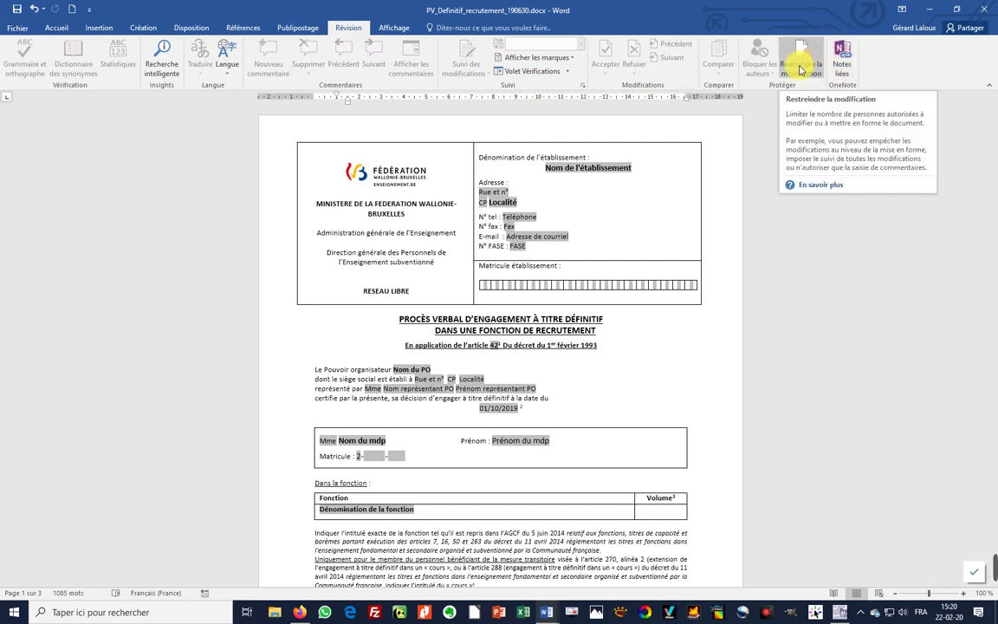
{"action": "left_click", "coordinate": [801, 69]}
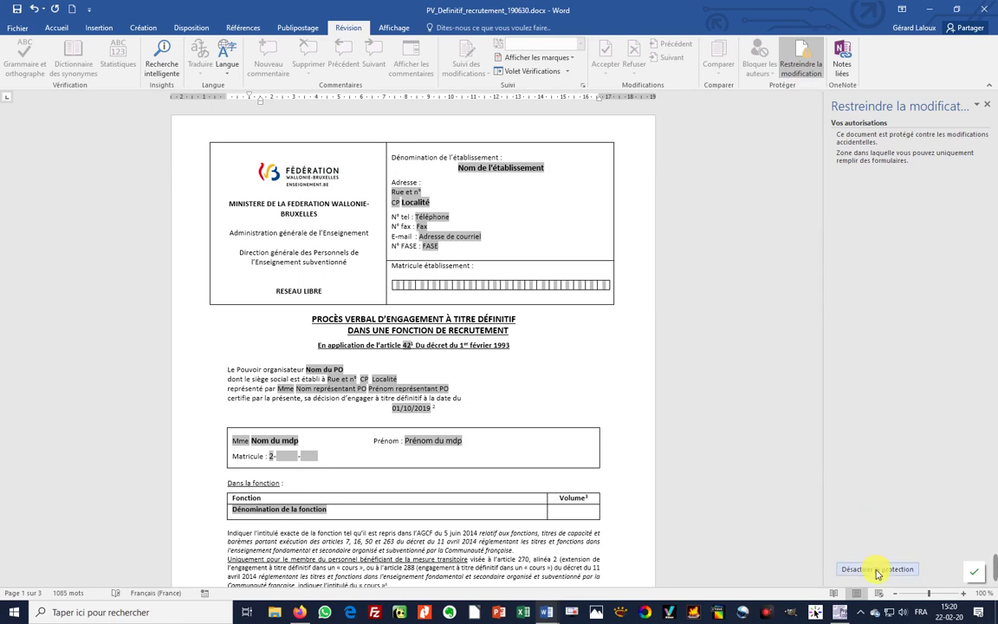
{"action": "left_click", "coordinate": [878, 570]}
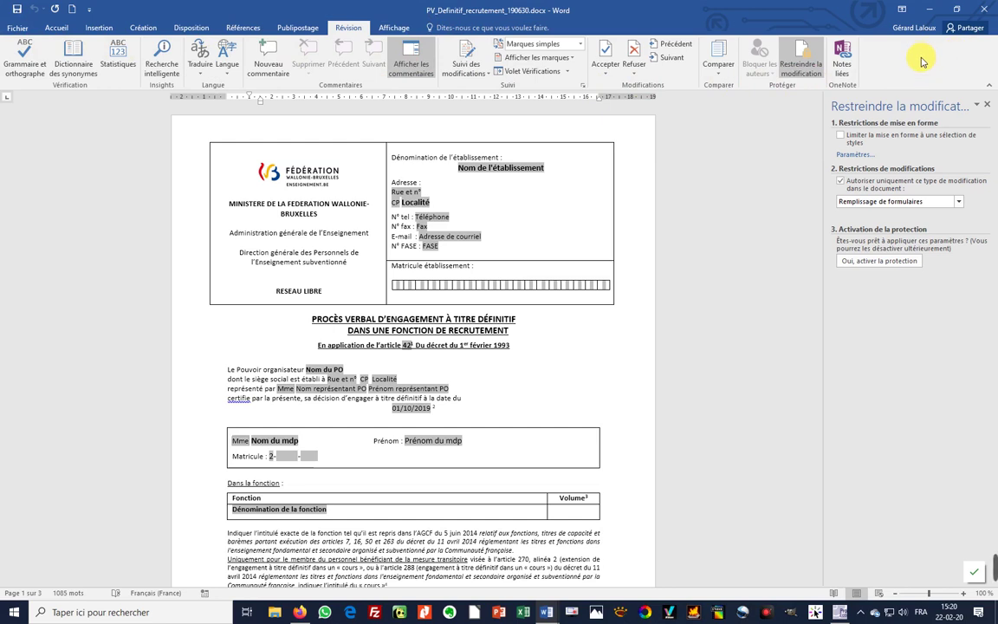
- Check Développeur in Personnaliser le ruban to add it to the ribbon
{"action": "right_click", "coordinate": [922, 60]}
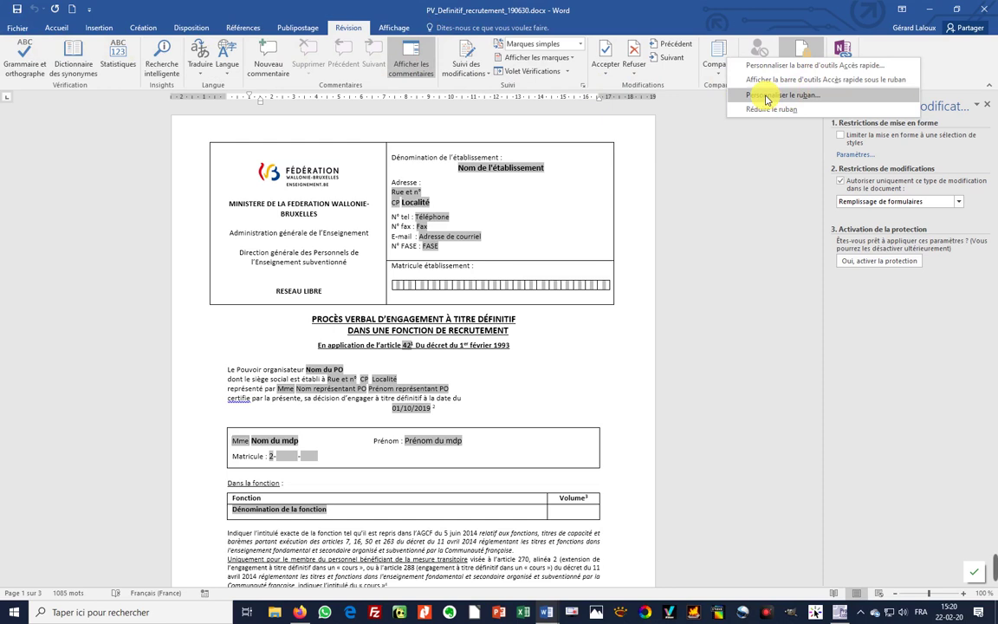
{"action": "left_click", "coordinate": [766, 97]}
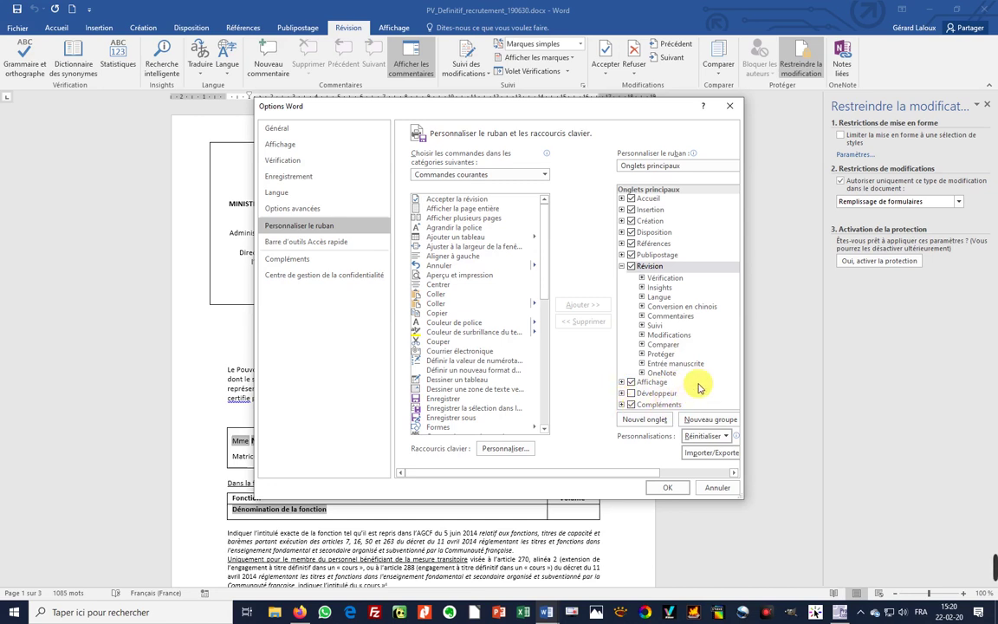
{"action": "left_click", "coordinate": [631, 394]}
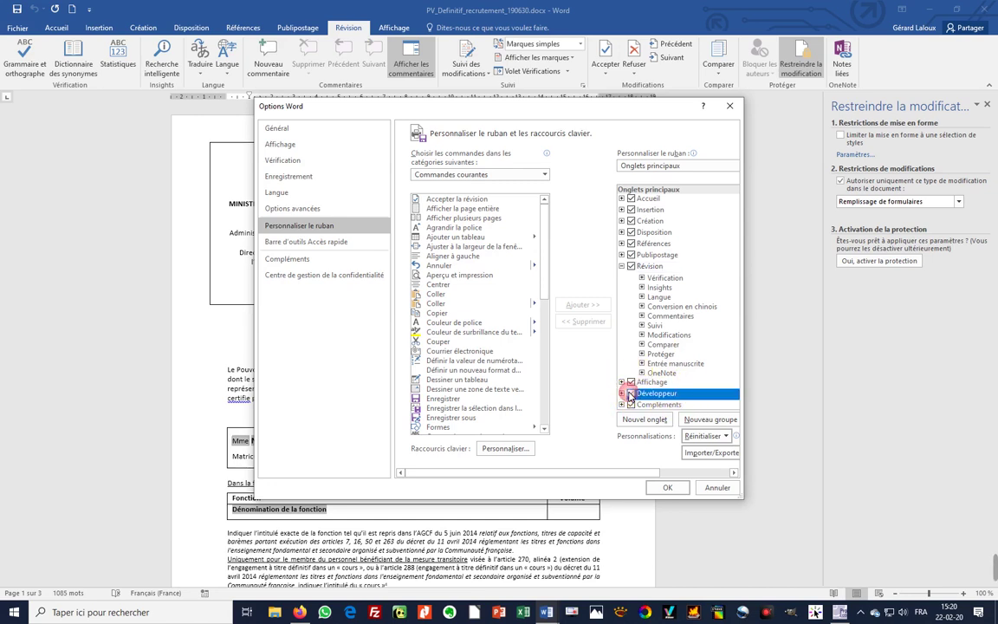
{"action": "left_click", "coordinate": [666, 487]}
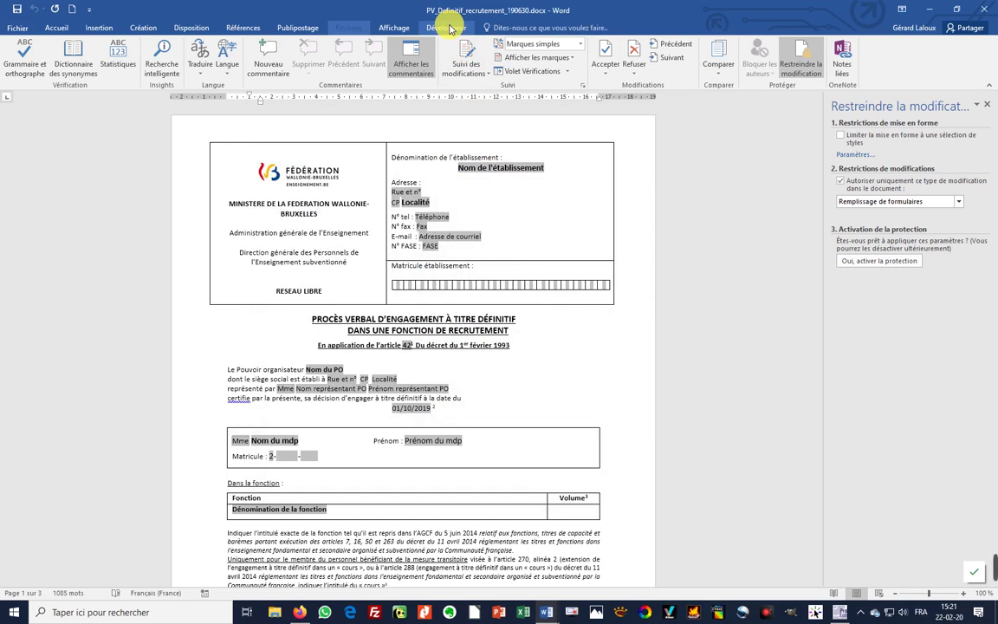
- Show the Développeur tab and view the Nom de l'établissement field's options
{"action": "left_click", "coordinate": [447, 28]}
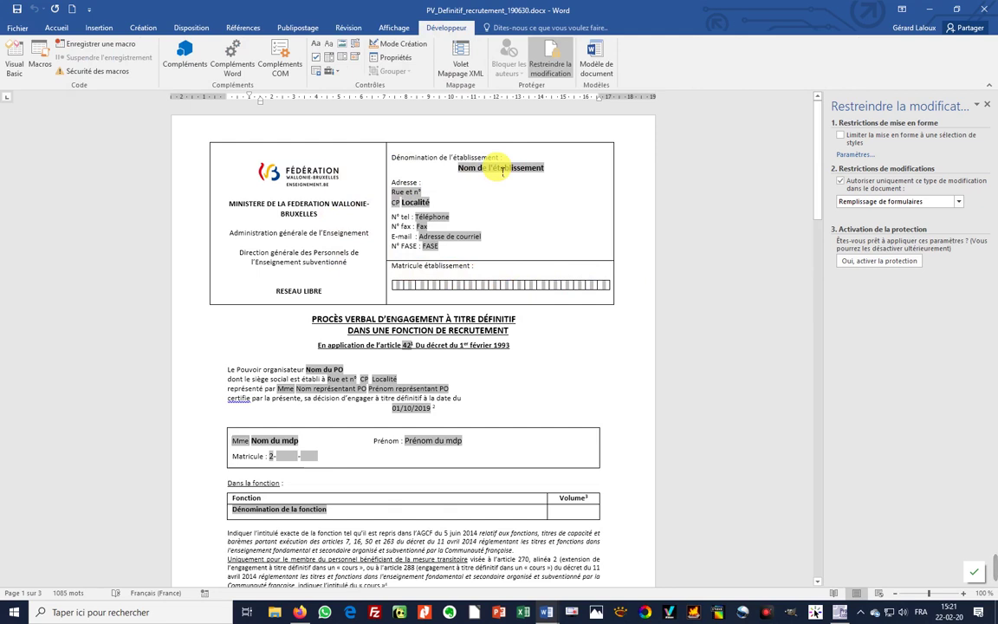
{"action": "double_click", "coordinate": [504, 169]}
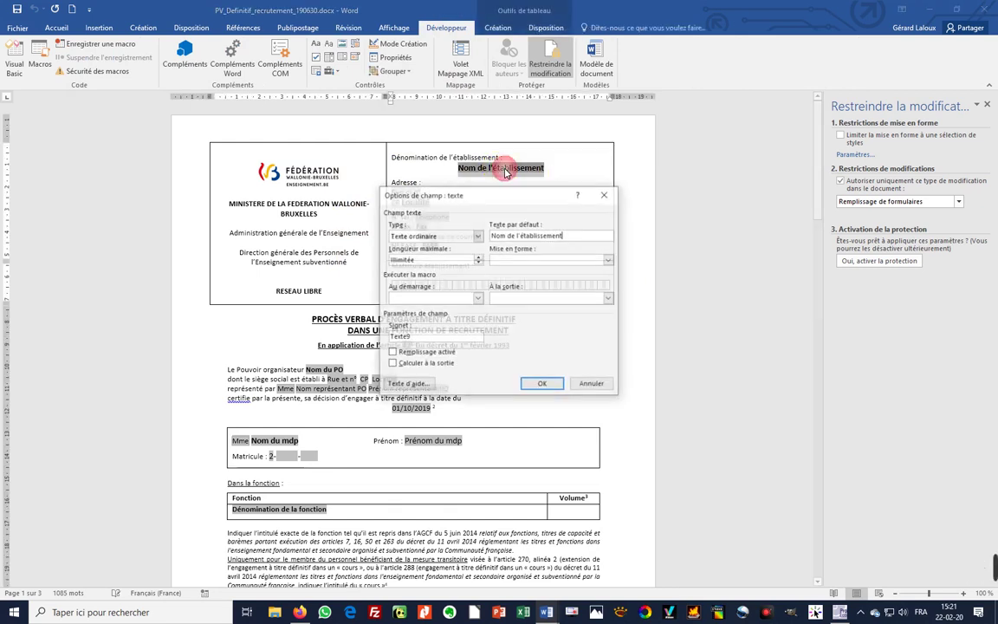
{"action": "left_click", "coordinate": [592, 385]}
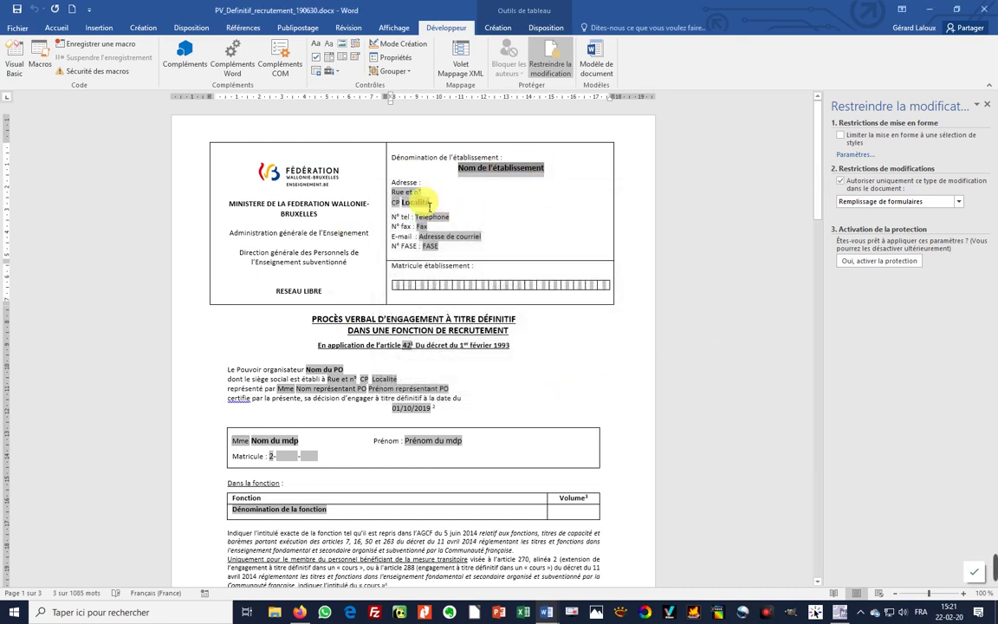
- Reopen the Nom de l'établissement field options via Propriétés and the shortcut menu, leaving them unchanged
{"action": "left_click", "coordinate": [416, 202]}
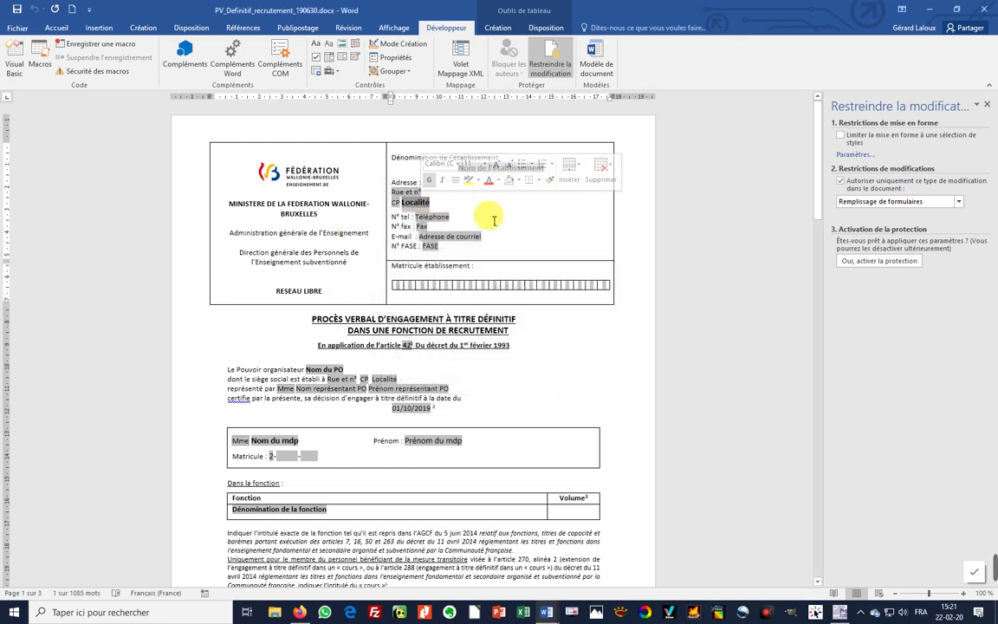
{"action": "left_click", "coordinate": [468, 170]}
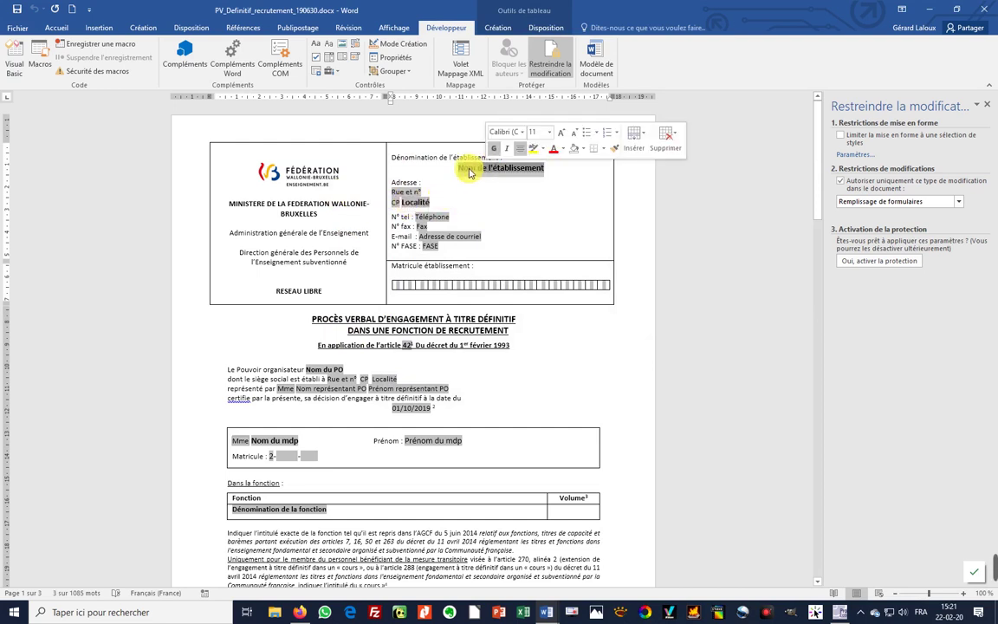
{"action": "left_click", "coordinate": [394, 58]}
{"action": "left_click", "coordinate": [589, 385]}
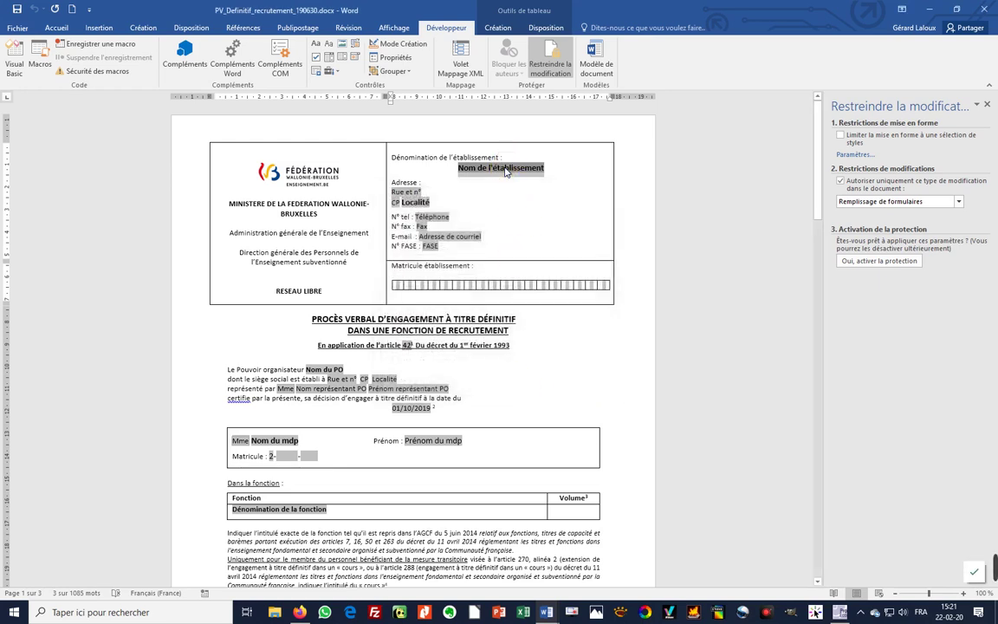
{"action": "right_click", "coordinate": [506, 170]}
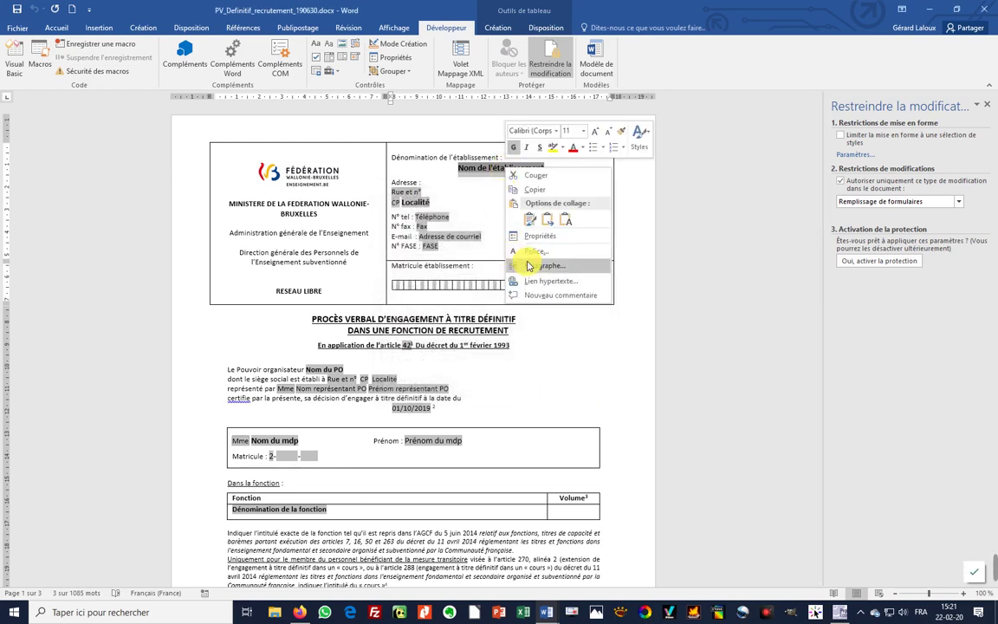
{"action": "left_click", "coordinate": [537, 236]}
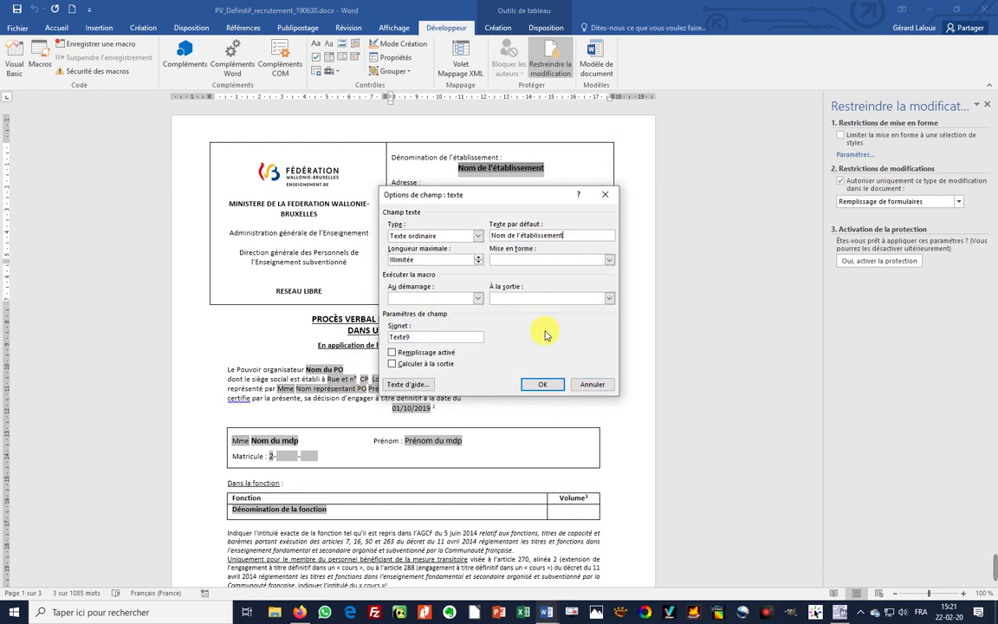
{"action": "left_click", "coordinate": [548, 387]}
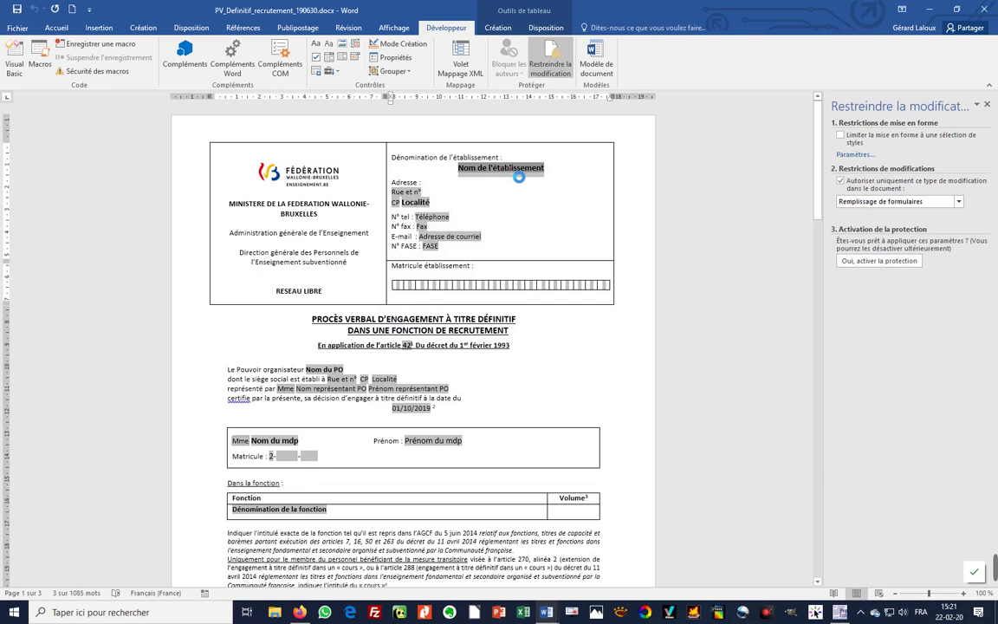
- Replace the Nom de l'établissement default text with INSTITUT SAINTE-JULIETTE and confirm
{"action": "double_click", "coordinate": [463, 166]}
{"action": "left_click", "coordinate": [578, 238]}
{"action": "left_click_drag", "start_coordinate": [577, 243], "coordinate": [490, 236]}
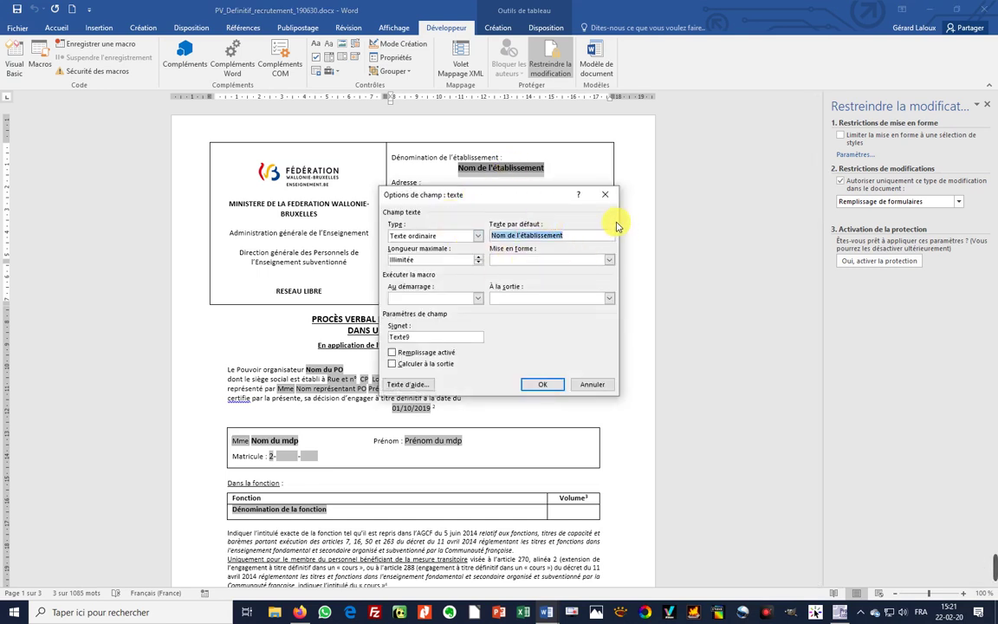
{"action": "key", "text": "BackSpace"}
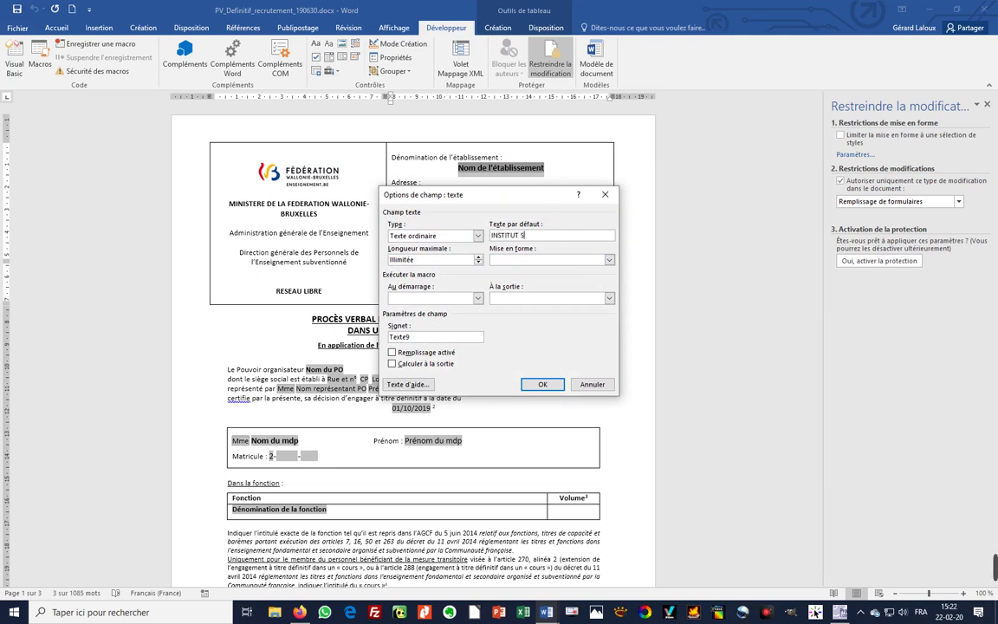
{"action": "type", "text": "INSTITUT SAINTE-JULIETTE"}
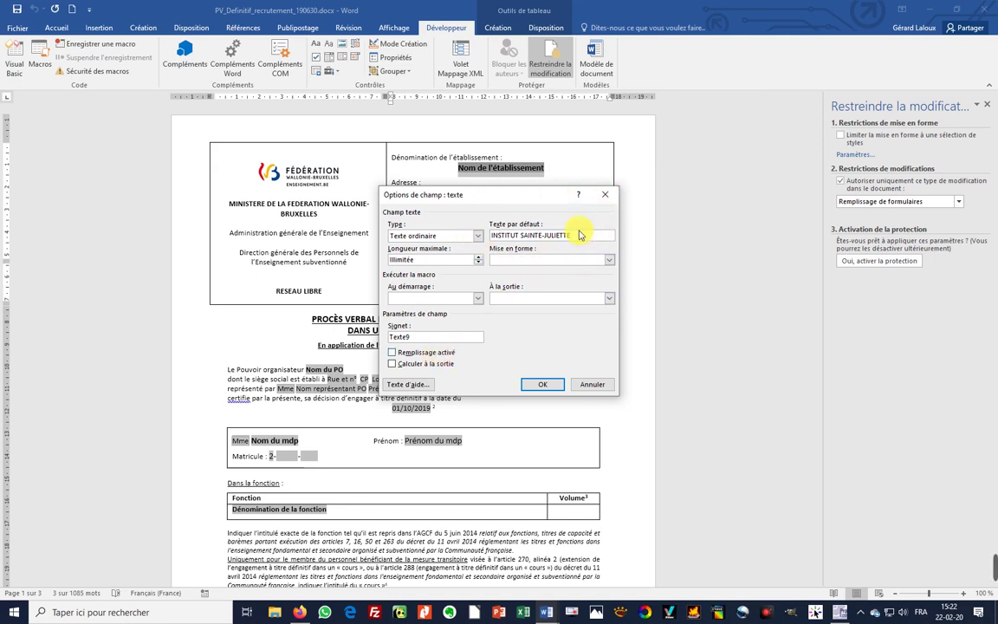
{"action": "left_click", "coordinate": [544, 385]}
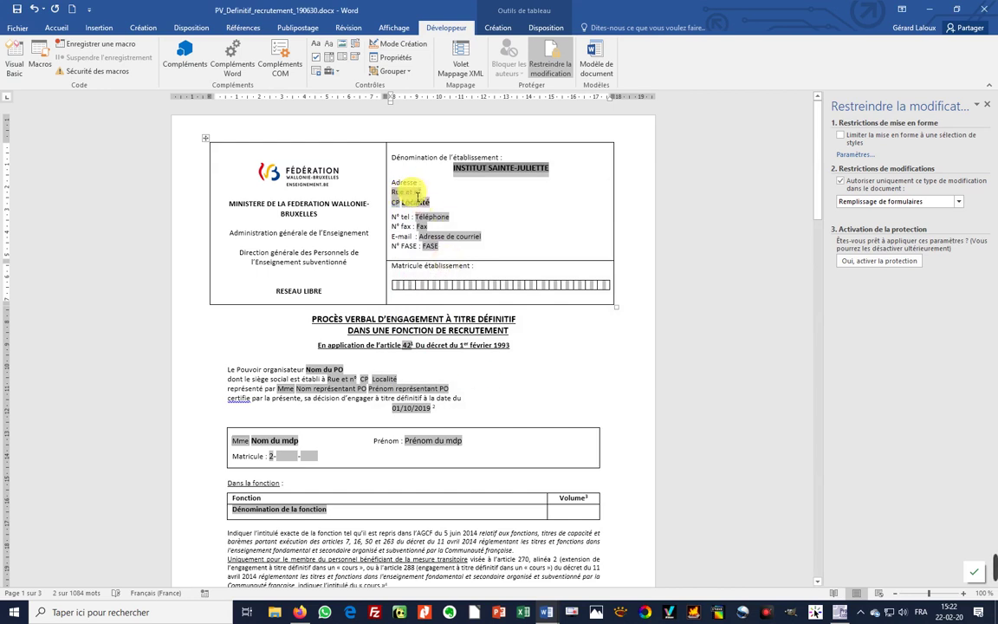
- Give the Rue et n° field a new street-address default text
{"action": "double_click", "coordinate": [411, 193]}
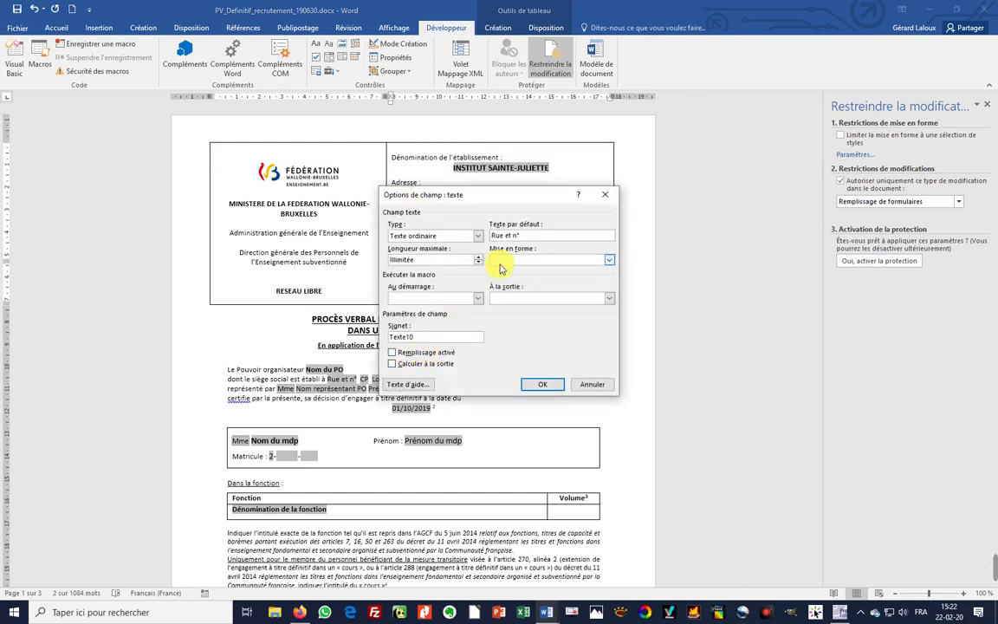
{"action": "key", "text": "Tab"}
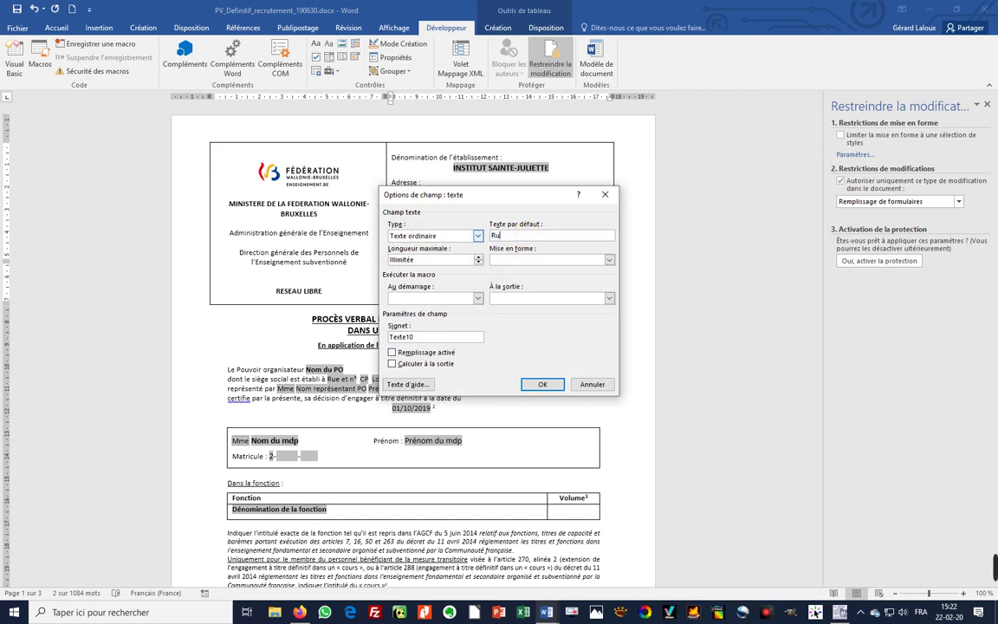
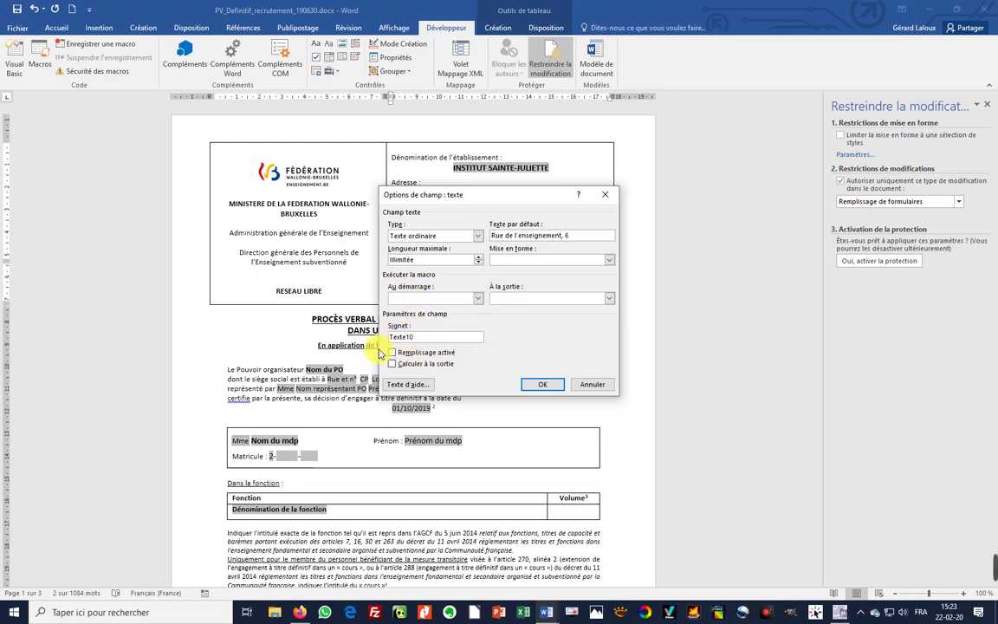
{"action": "left_click", "coordinate": [542, 385]}
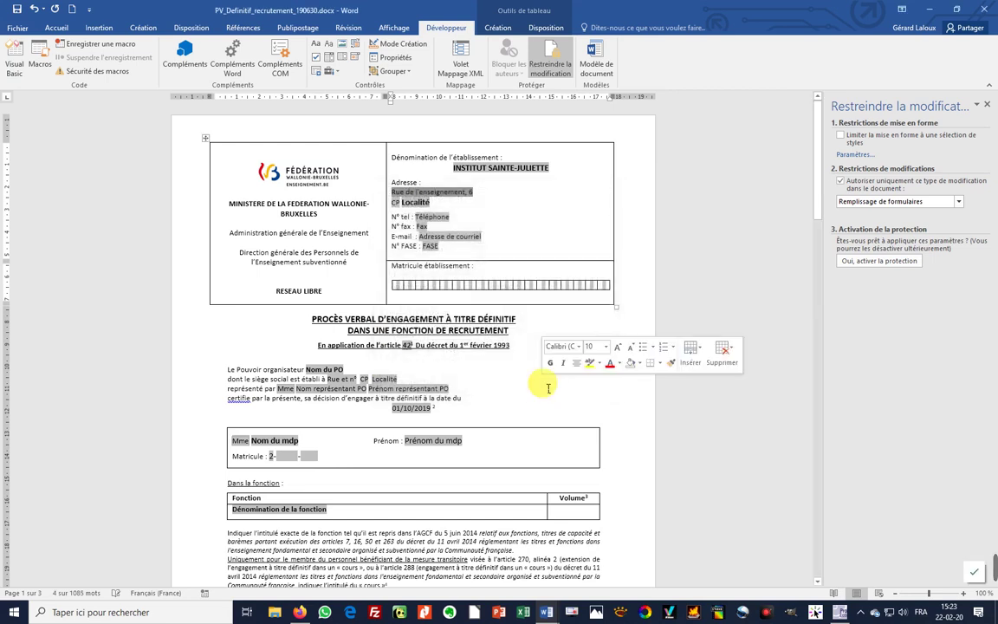
- Set the CP default to 1560 and the Localité default to Tomblaine-au-Pont
{"action": "double_click", "coordinate": [396, 202]}
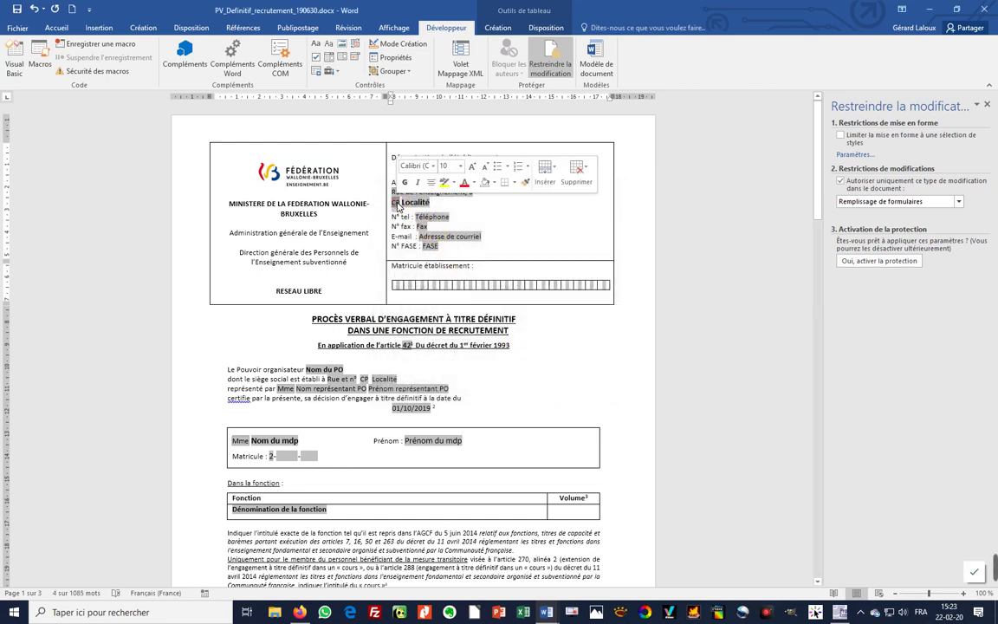
{"action": "key", "text": "BackSpace"}
{"action": "key", "text": "BackSpace"}
{"action": "type", "text": "1"}
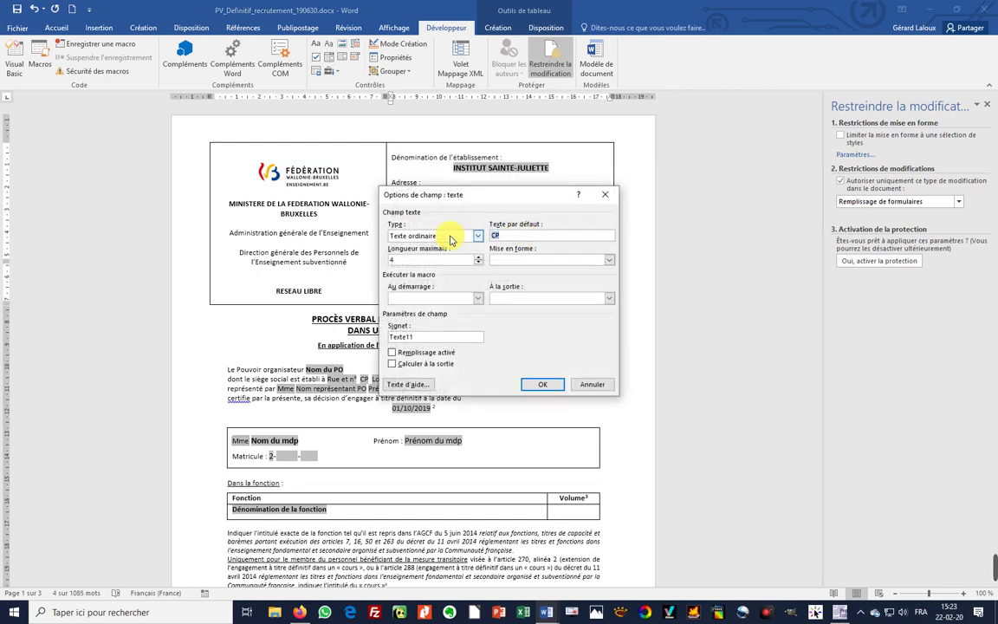
{"action": "type", "text": "560"}
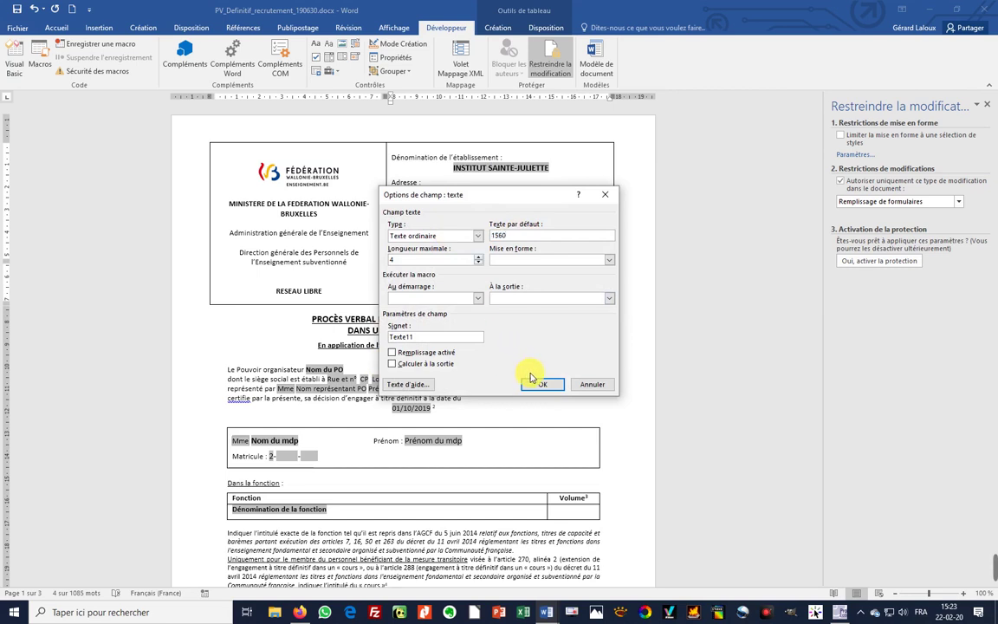
{"action": "left_click", "coordinate": [539, 385]}
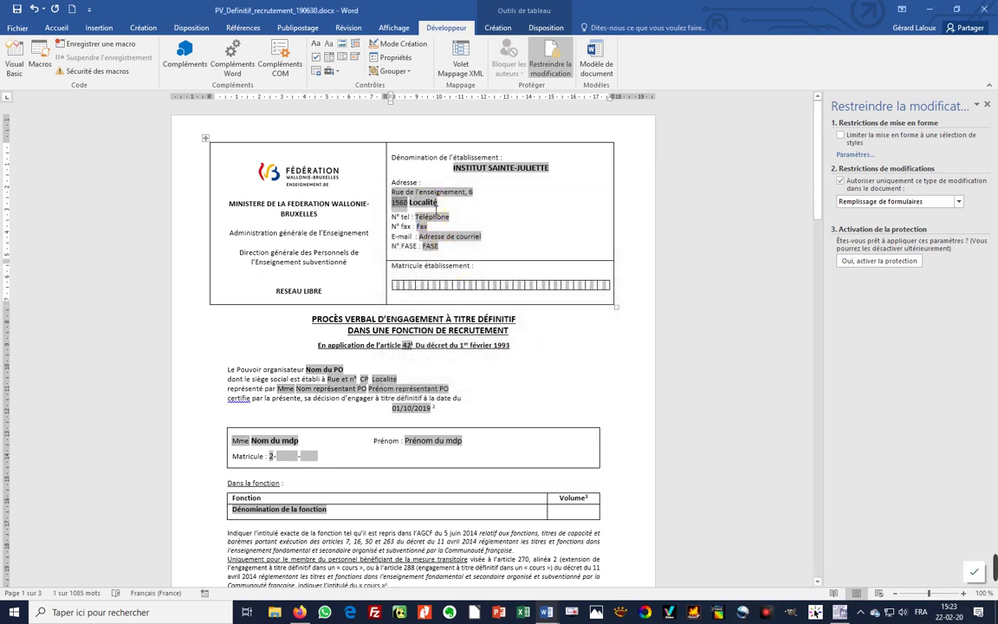
{"action": "double_click", "coordinate": [417, 201]}
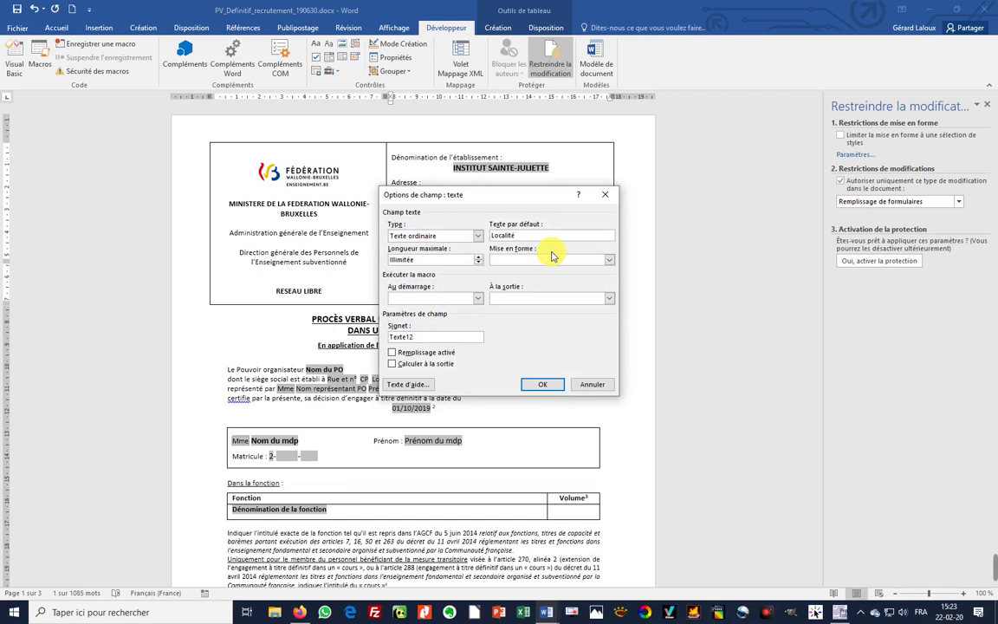
{"action": "key", "text": "ctrl+a"}
{"action": "type", "text": "T"}
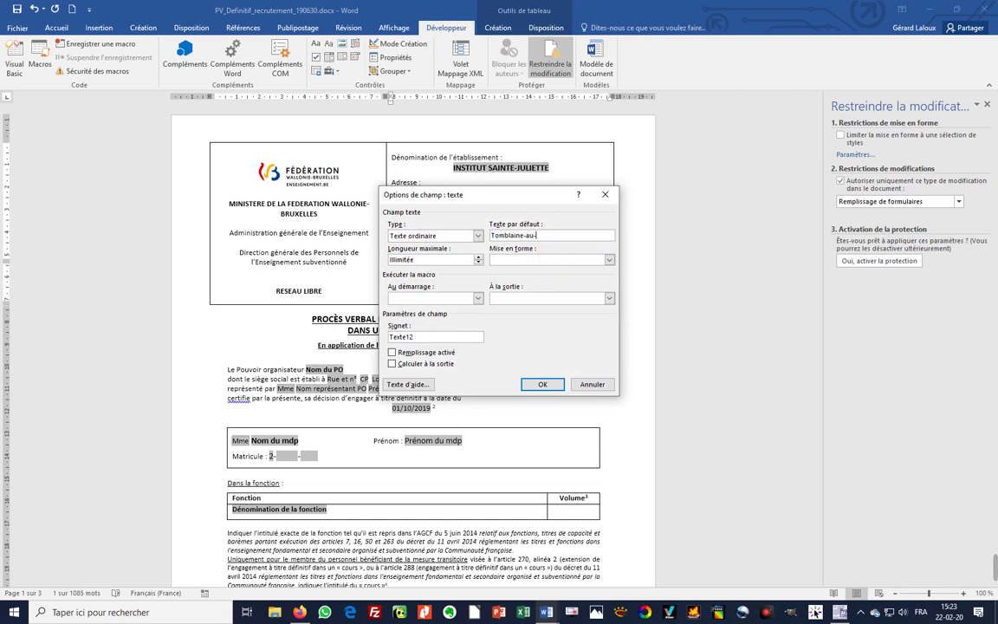
{"action": "type", "text": "omblaine-au-Pont"}
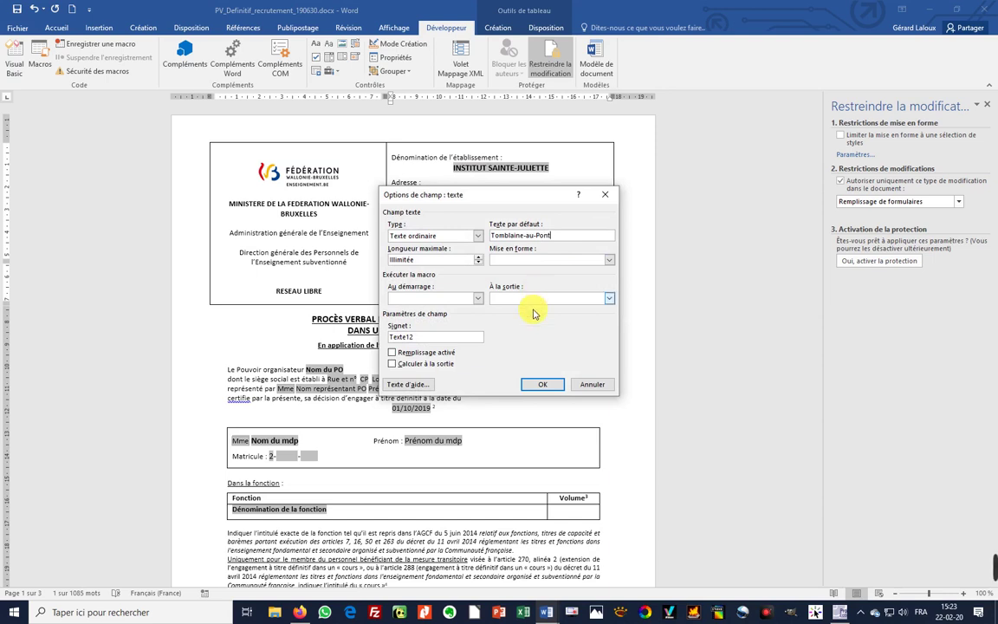
{"action": "left_click", "coordinate": [543, 384]}
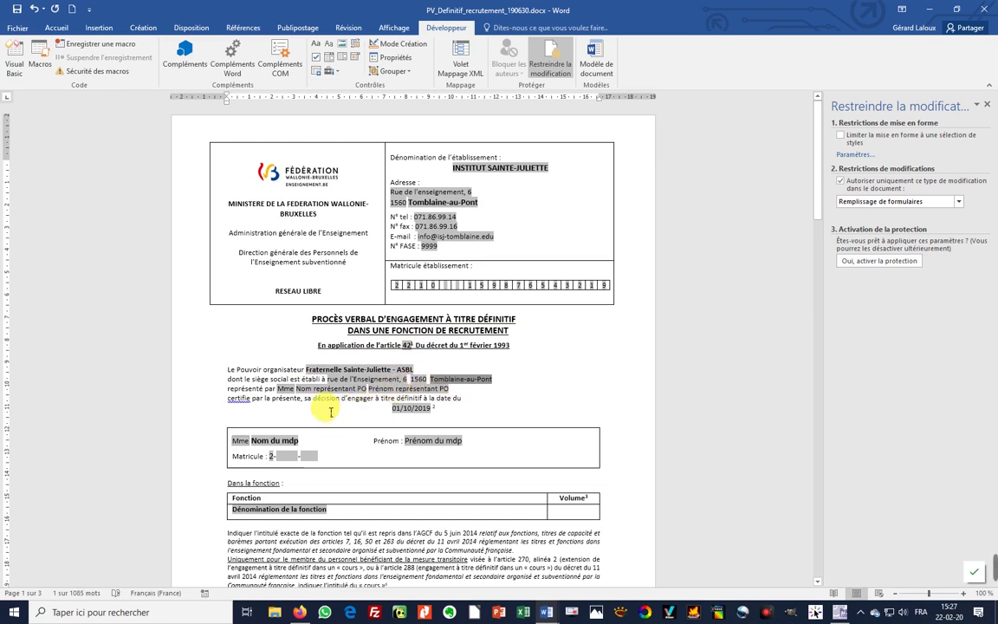
- Review the Mme title dropdown's choices and close it unchanged
{"action": "left_click", "coordinate": [292, 392]}
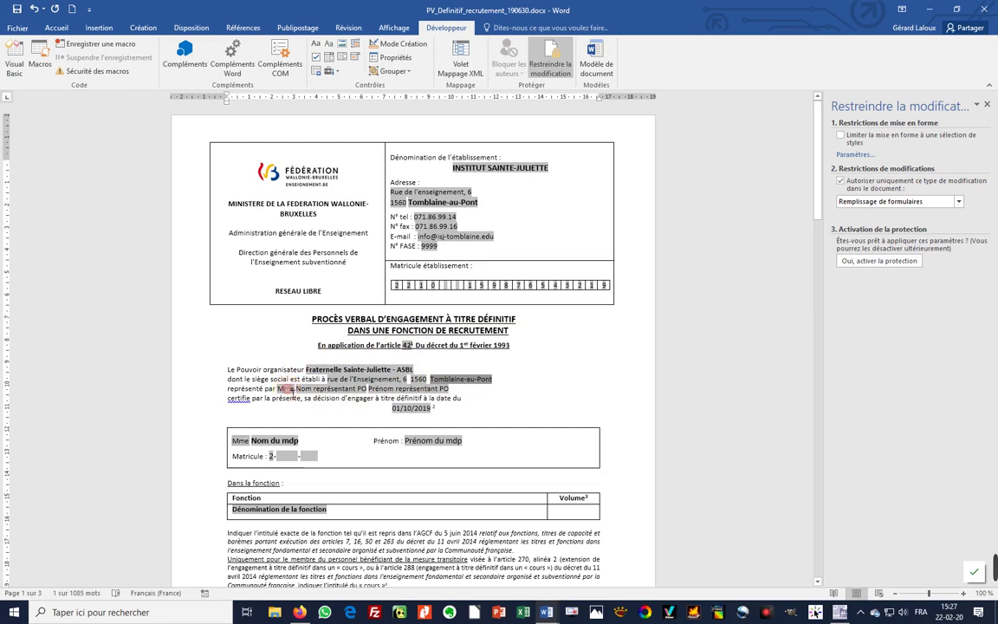
{"action": "double_click", "coordinate": [293, 392]}
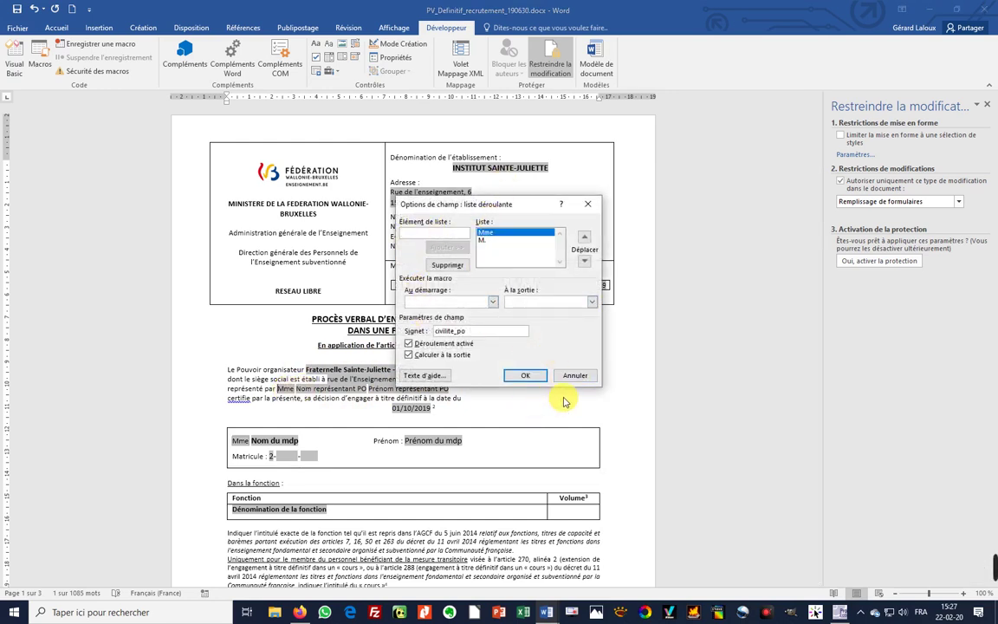
{"action": "left_click", "coordinate": [488, 234]}
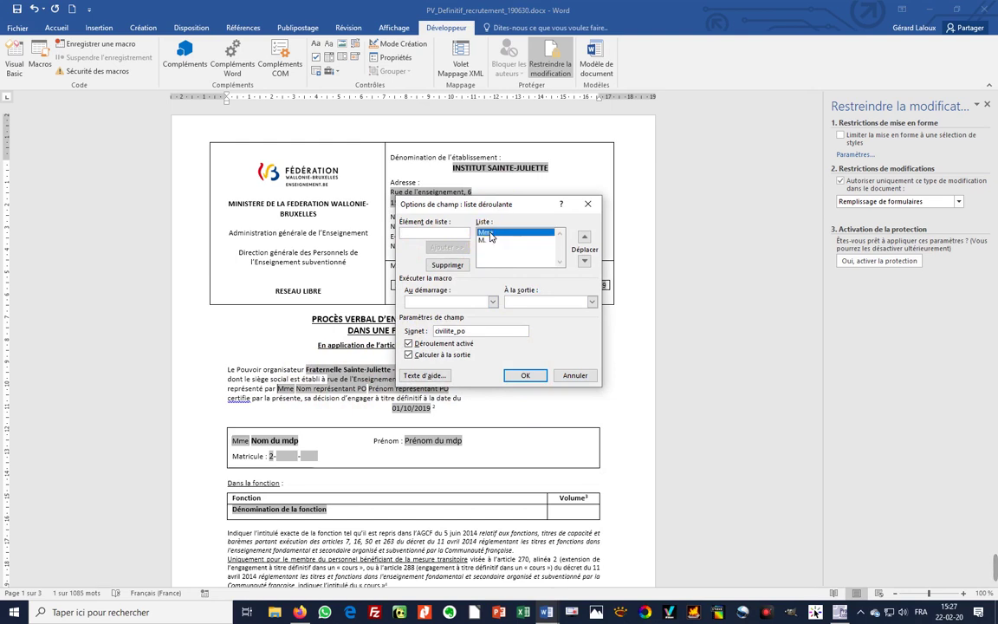
{"action": "left_click", "coordinate": [488, 241]}
{"action": "left_click", "coordinate": [490, 234]}
{"action": "left_click", "coordinate": [520, 375]}
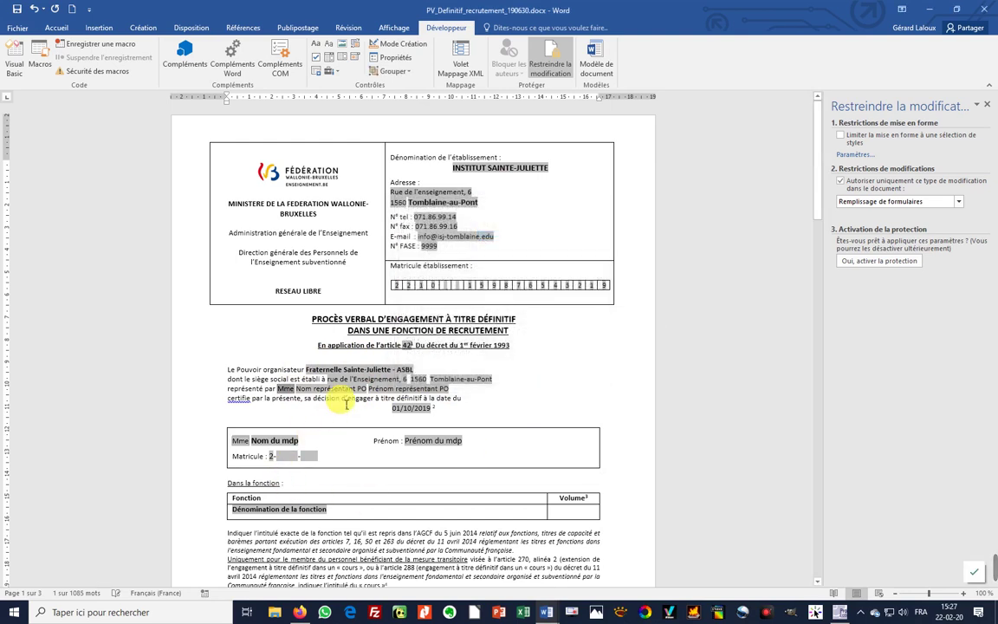
- Set the representative surname field's default to the representative's surname, with fill-in disabled
{"action": "double_click", "coordinate": [344, 391]}
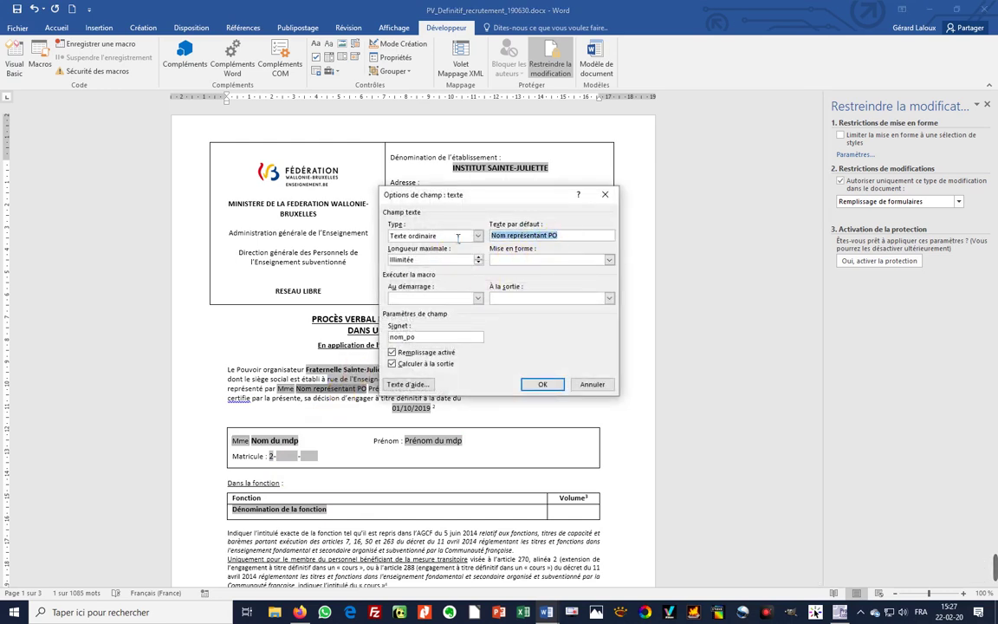
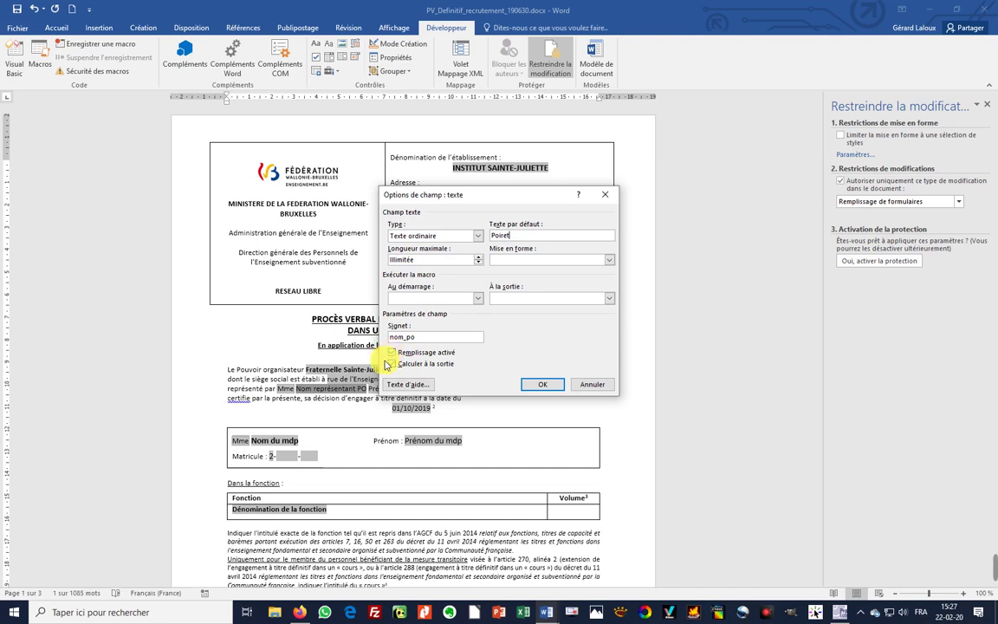
{"action": "left_click", "coordinate": [391, 364]}
{"action": "left_click", "coordinate": [392, 353]}
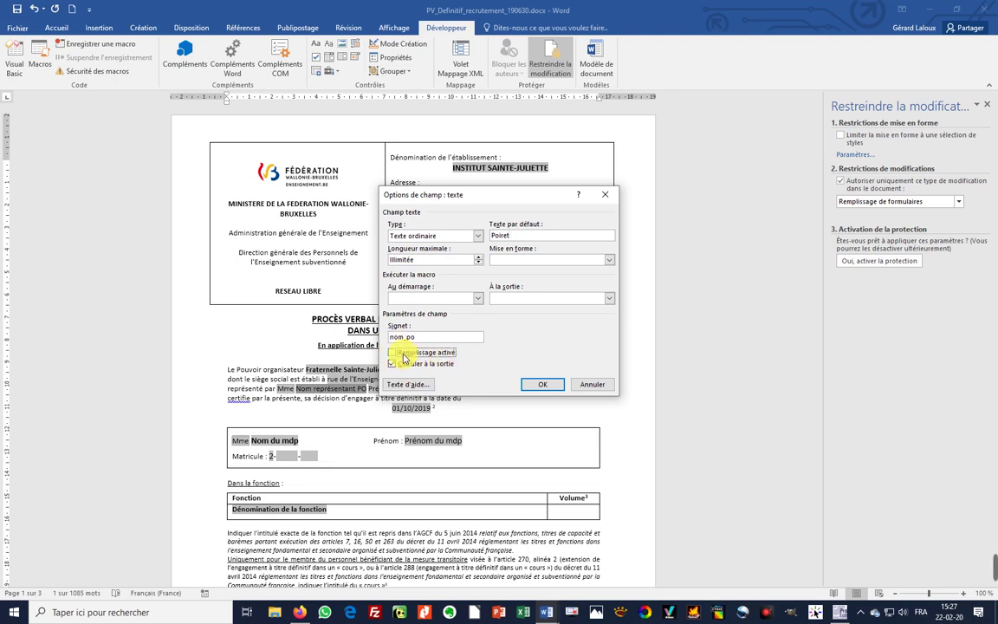
{"action": "left_click", "coordinate": [392, 354]}
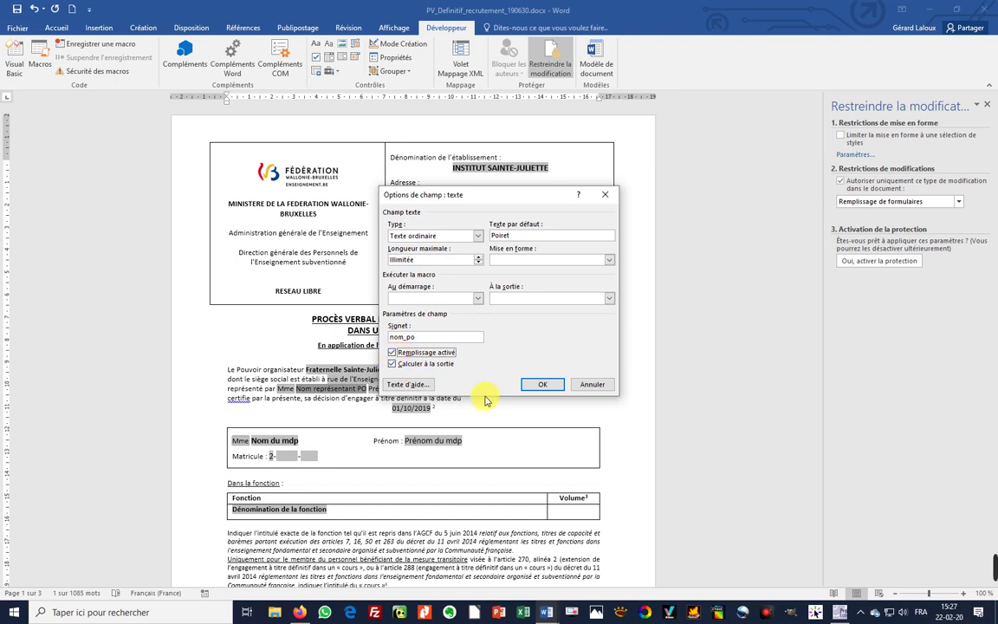
{"action": "left_click", "coordinate": [391, 353]}
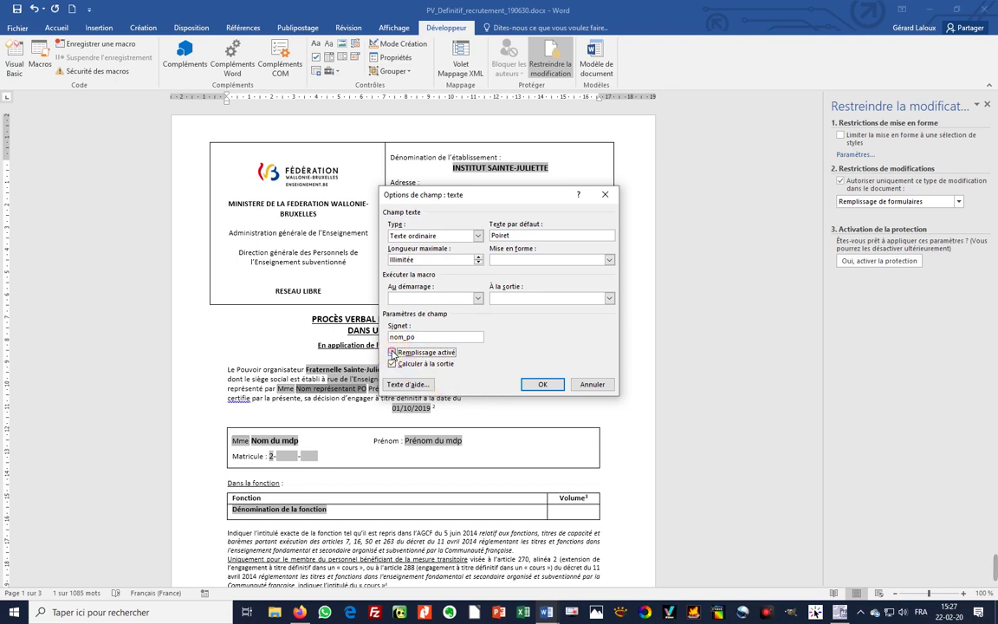
{"action": "left_click", "coordinate": [536, 389]}
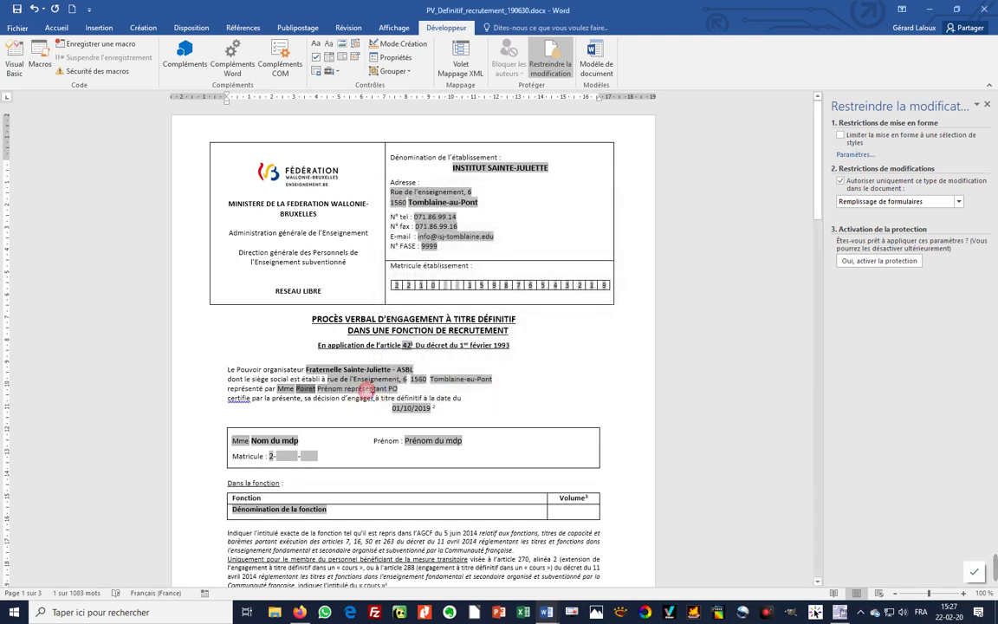
- Set the representative first-name field's default to her first name, with fill-in disabled
{"action": "double_click", "coordinate": [355, 389]}
{"action": "left_click_drag", "start_coordinate": [564, 238], "coordinate": [490, 236]}
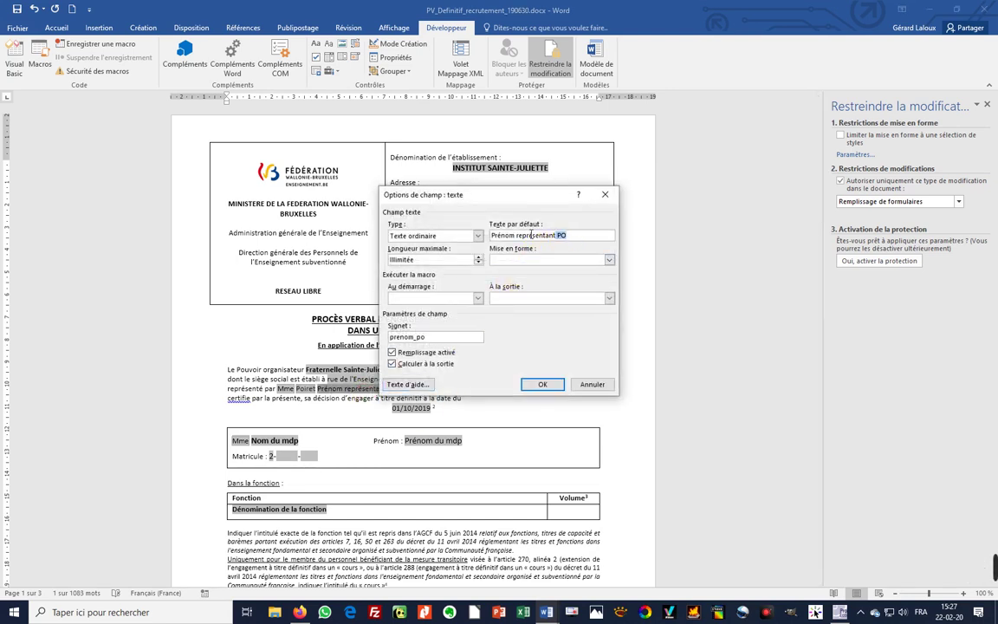
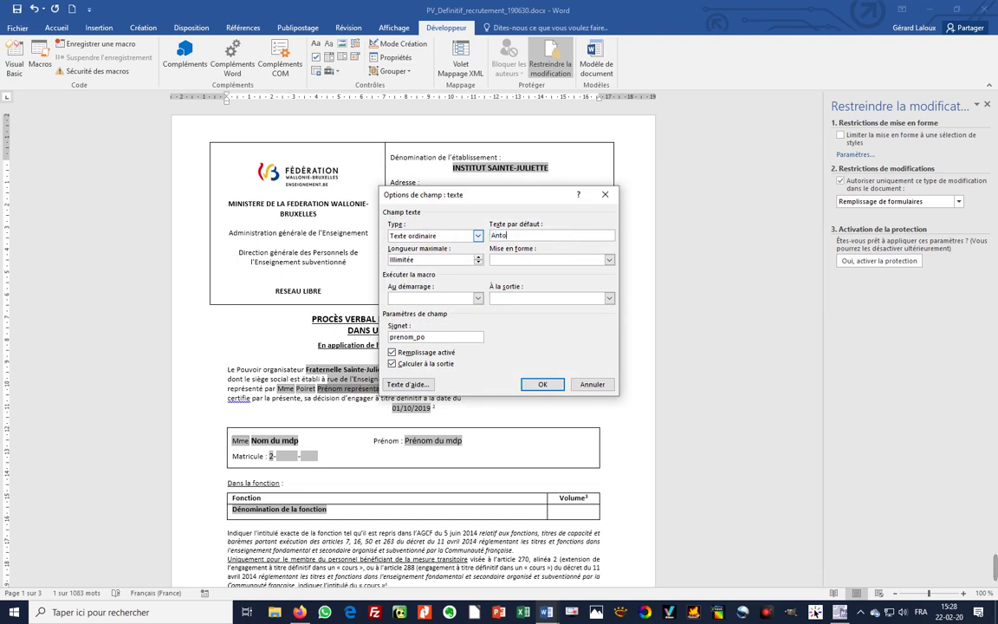
{"action": "left_click", "coordinate": [392, 353]}
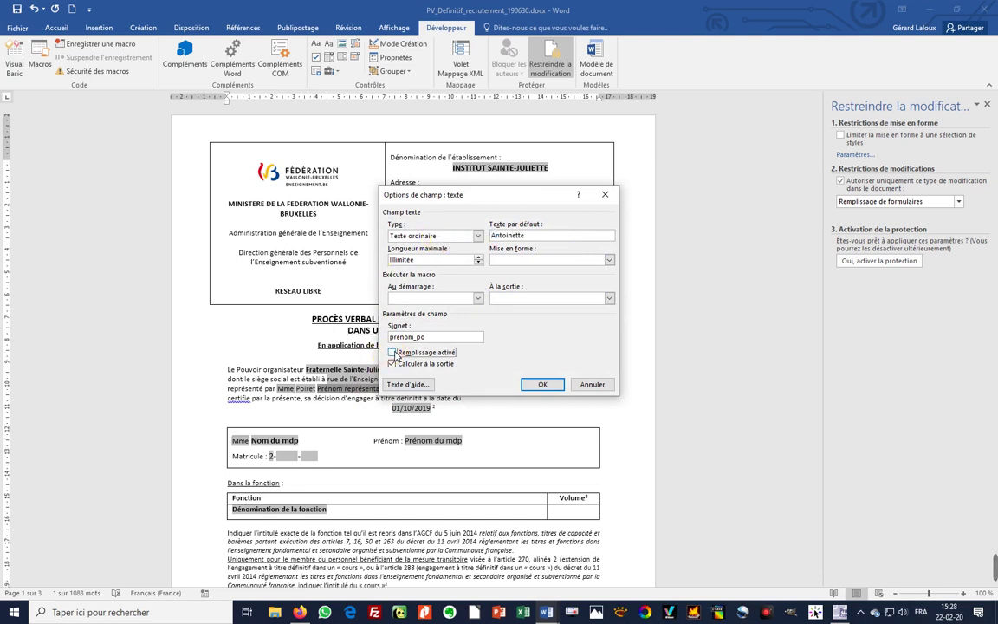
{"action": "left_click", "coordinate": [539, 384]}
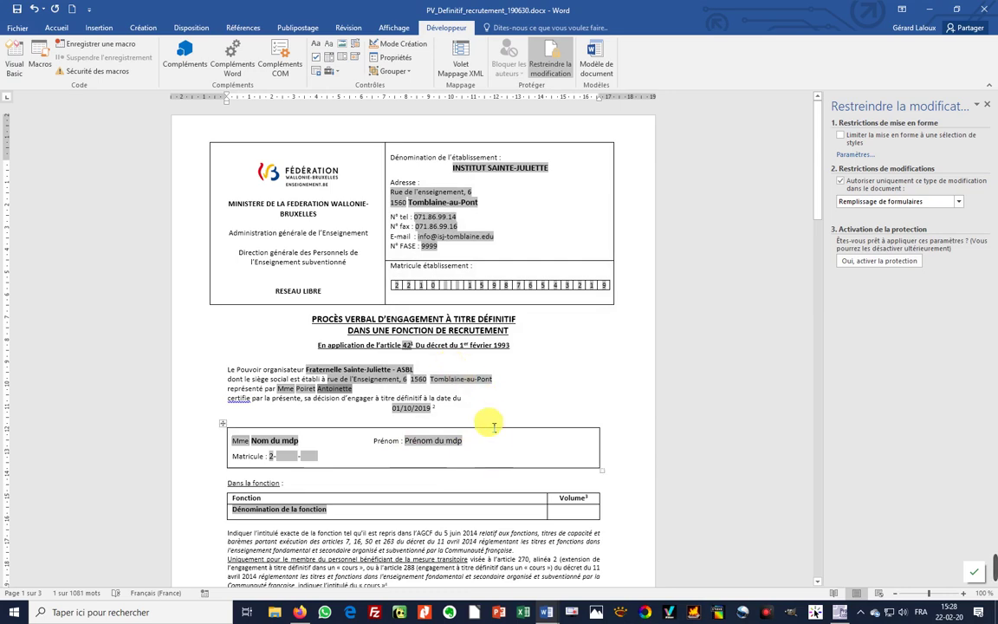
- Default the page 3 qualité field to présidente, disable its fill-in, and return to the document start
{"action": "scroll", "coordinate": [496, 417], "scroll_direction": "down", "scroll_amount": 20}
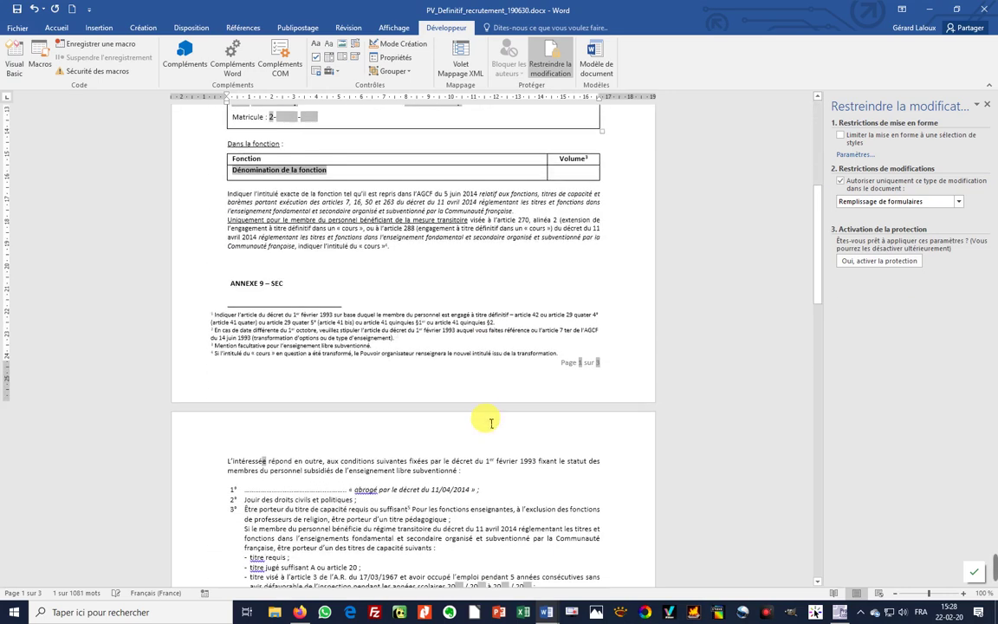
{"action": "scroll", "coordinate": [479, 424], "scroll_direction": "down", "scroll_amount": 6}
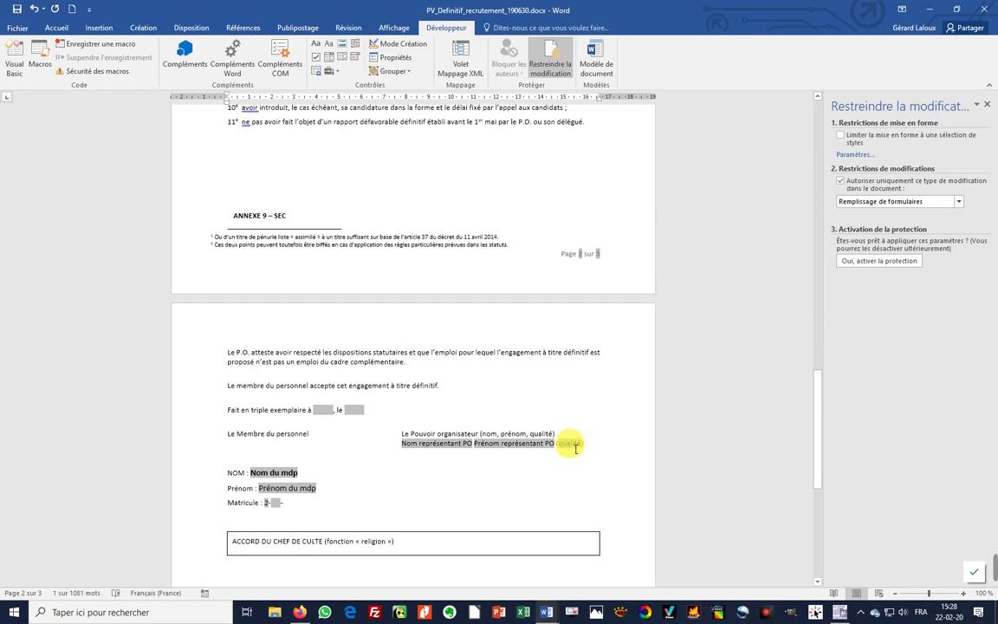
{"action": "double_click", "coordinate": [570, 443]}
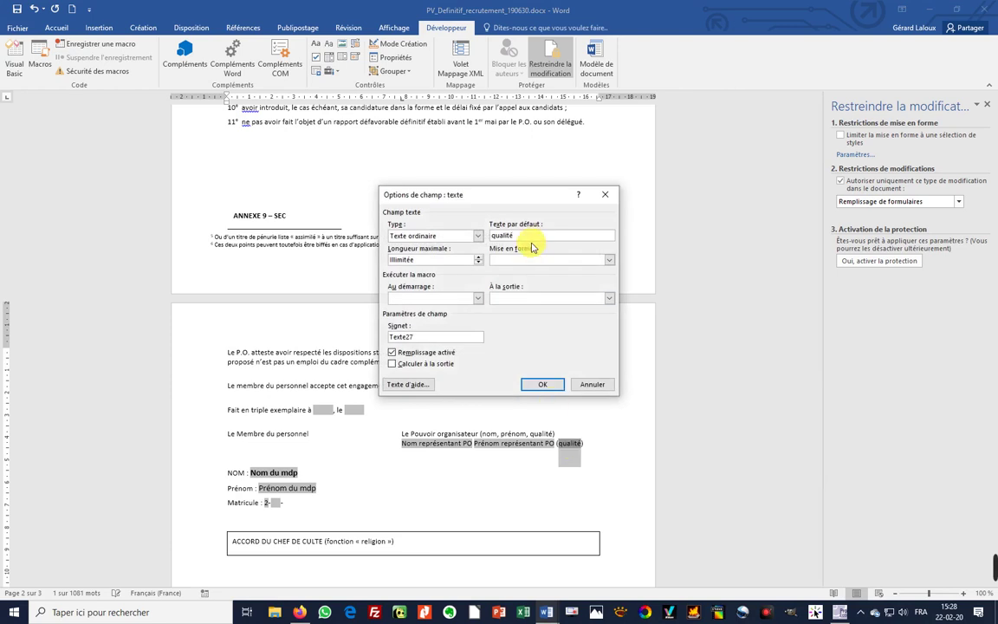
{"action": "key", "text": "BackSpace"}
{"action": "key", "text": "BackSpace"}
{"action": "key", "text": "BackSpace"}
{"action": "key", "text": "BackSpace"}
{"action": "key", "text": "BackSpace"}
{"action": "key", "text": "BackSpace"}
{"action": "key", "text": "BackSpace"}
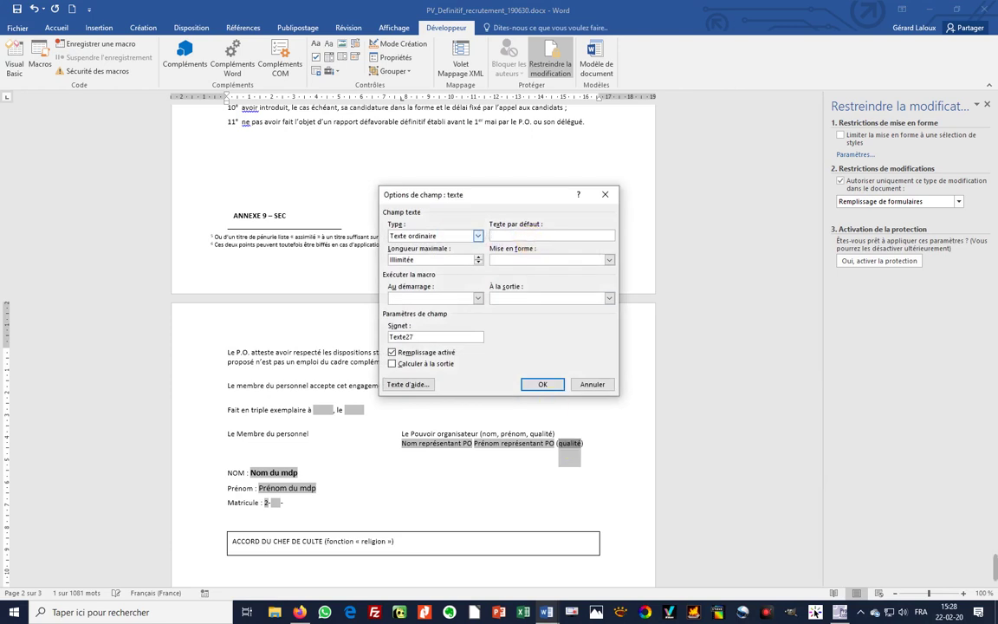
{"action": "type", "text": "présidente"}
{"action": "left_click", "coordinate": [392, 353]}
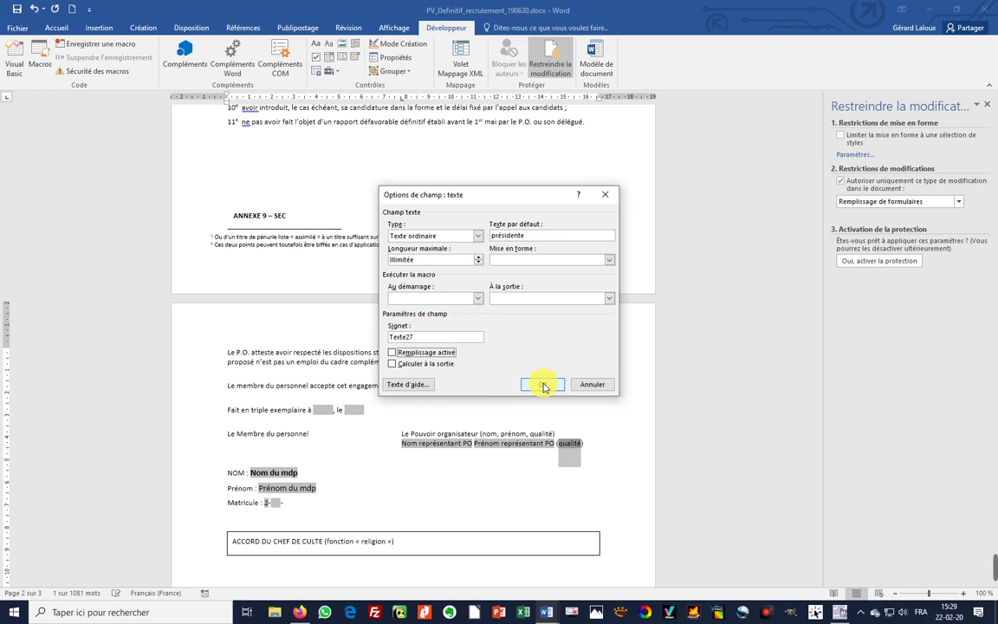
{"action": "left_click", "coordinate": [544, 386]}
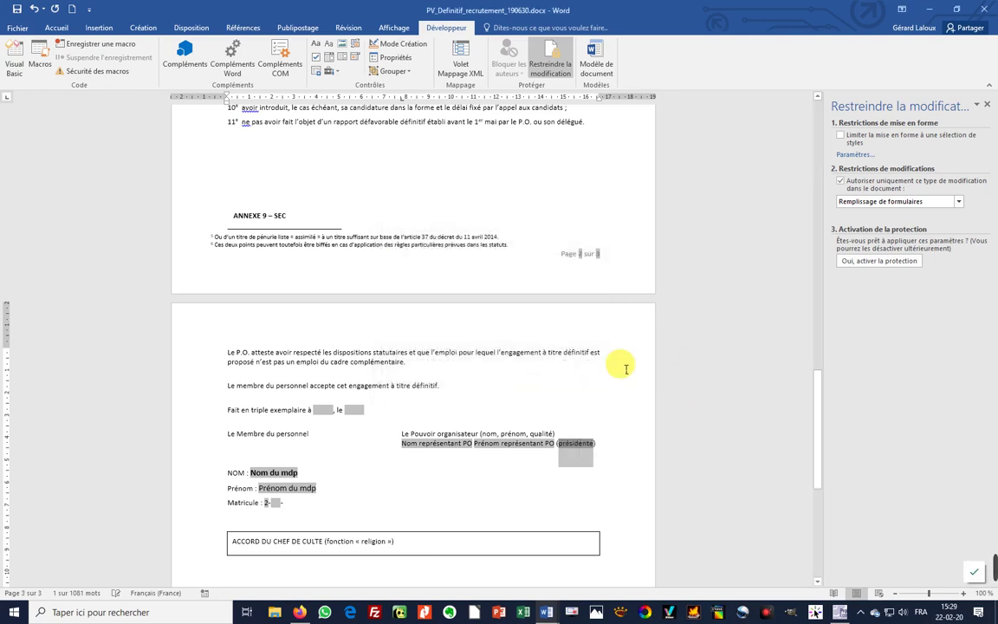
{"action": "key", "text": "ctrl+Home"}
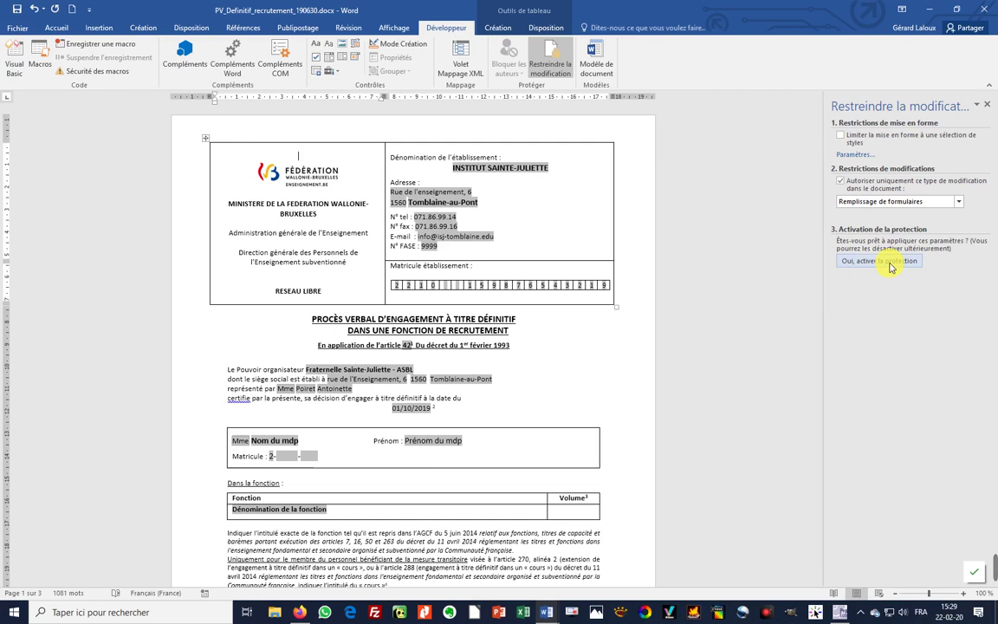
- Enforce form-filling-only protection, leaving the password blank
{"action": "left_click", "coordinate": [890, 262]}
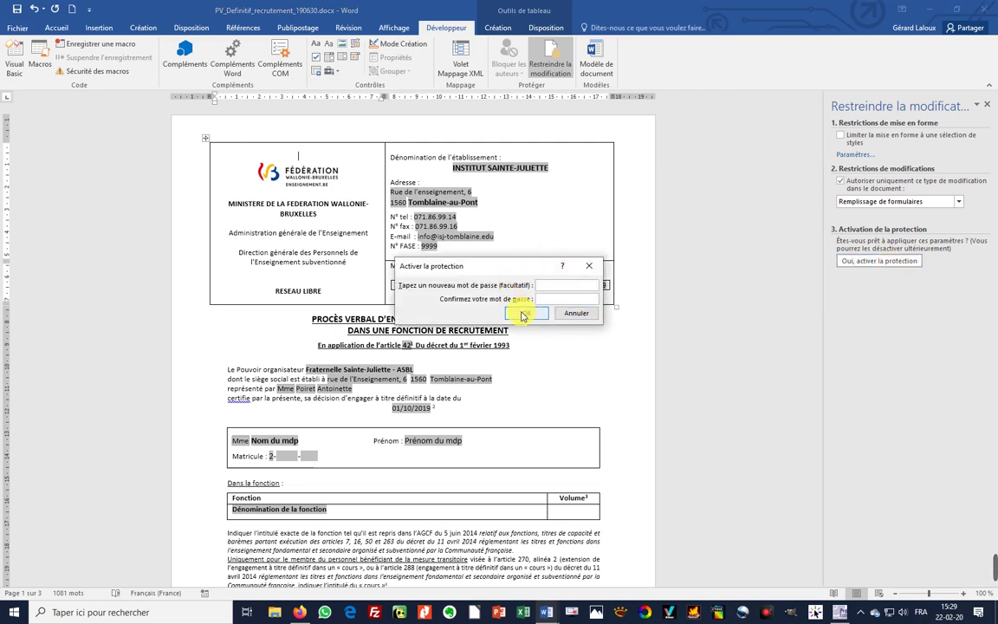
{"action": "left_click", "coordinate": [524, 314]}
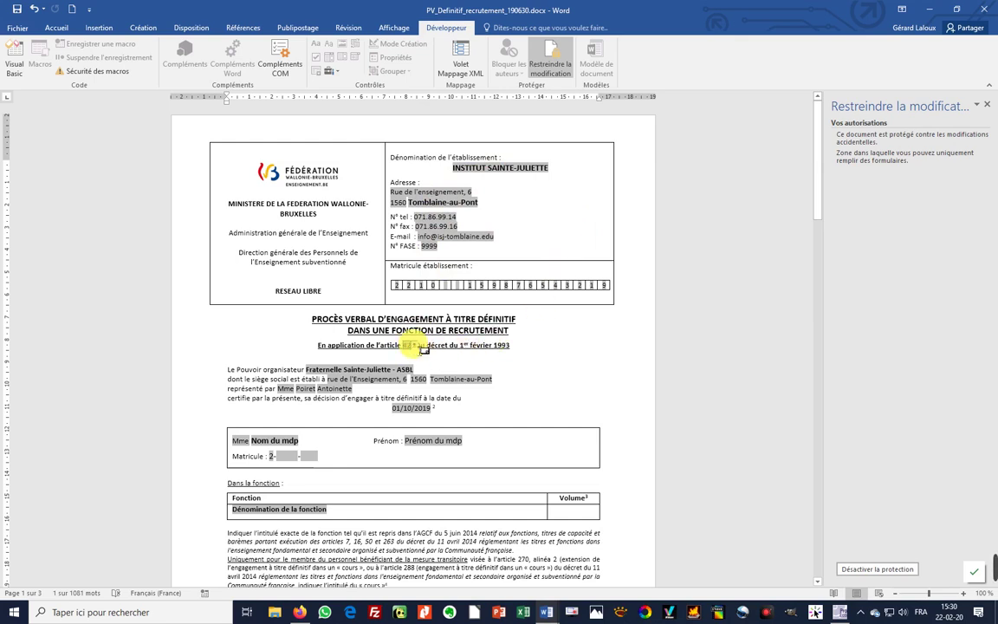
- Keep article 42 in the article dropdown and Tab forward to the staff member's title field
{"action": "left_click", "coordinate": [415, 346]}
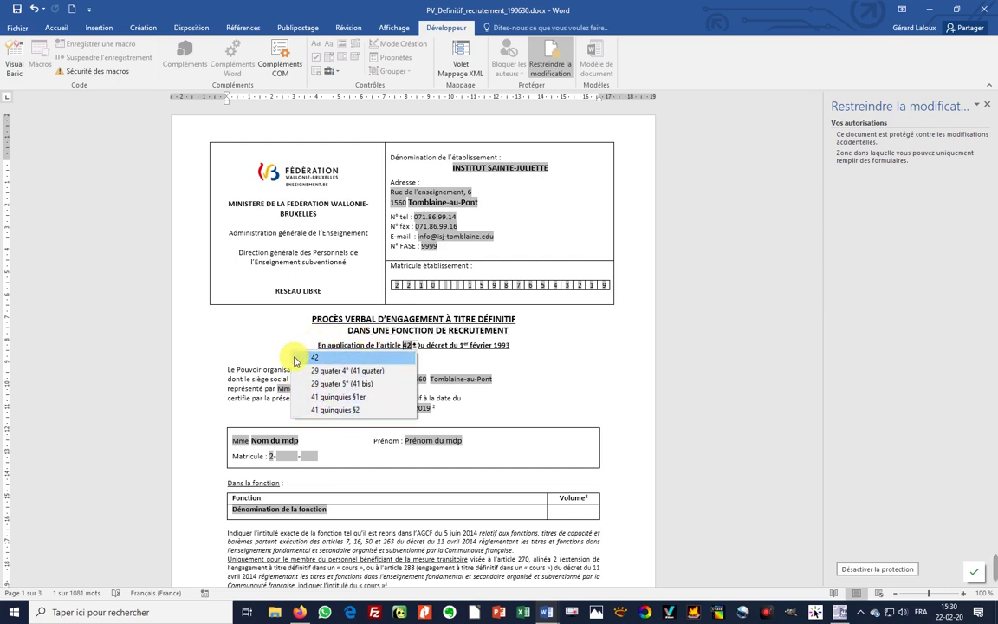
{"action": "left_click", "coordinate": [314, 357]}
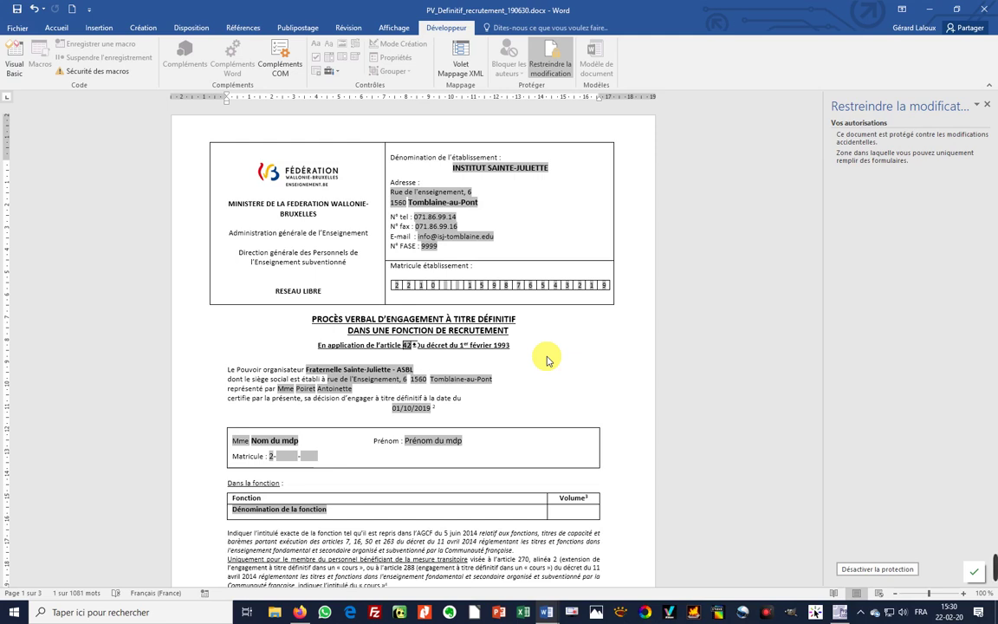
{"action": "key", "text": "Tab"}
{"action": "key", "text": "Tab"}
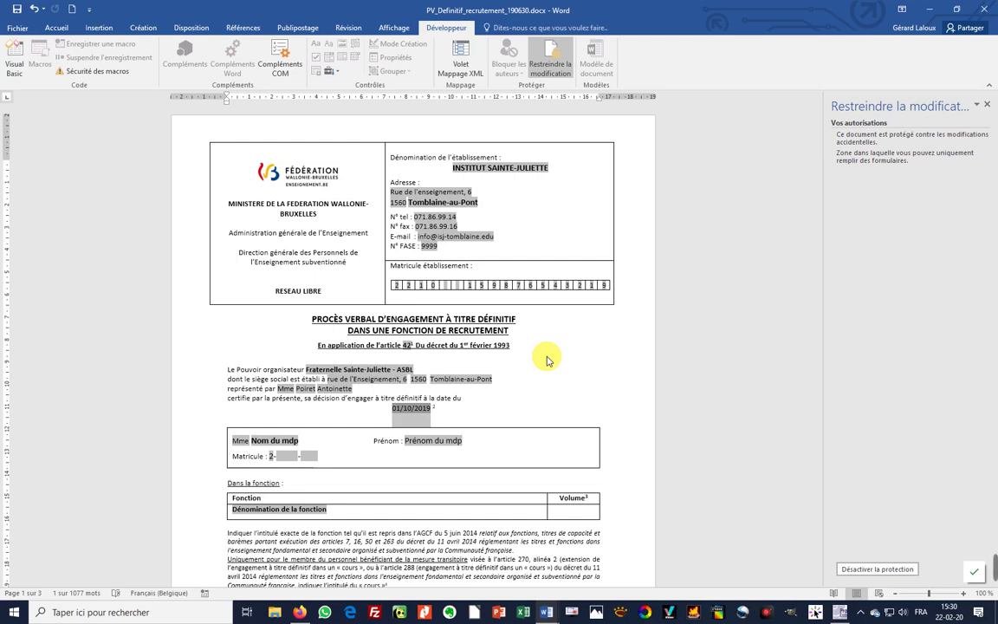
{"action": "key", "text": "Tab"}
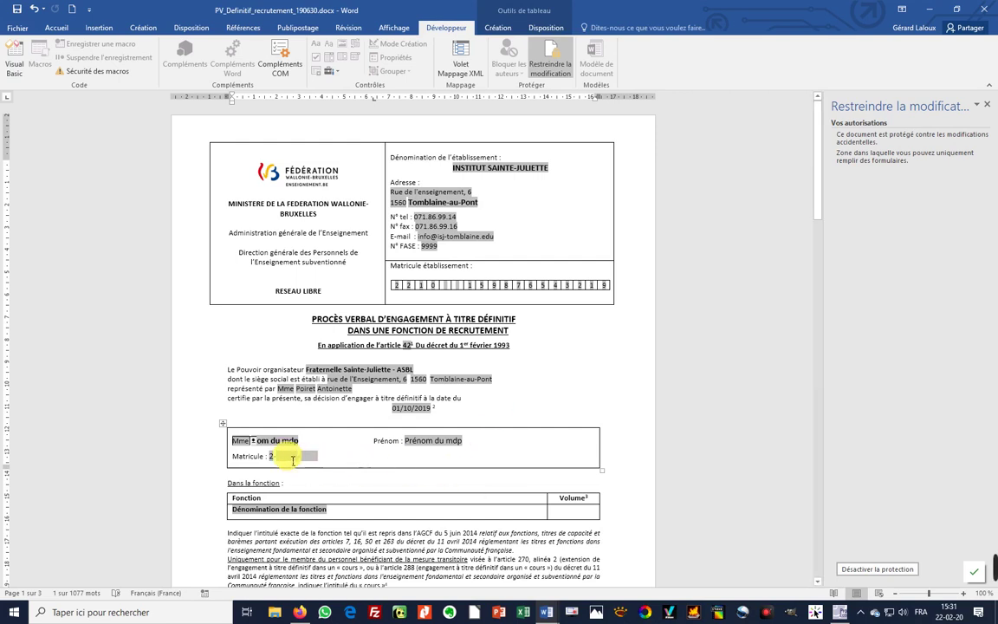
- Set the staff member's title to Mme after briefly choosing M
{"action": "left_click", "coordinate": [253, 441]}
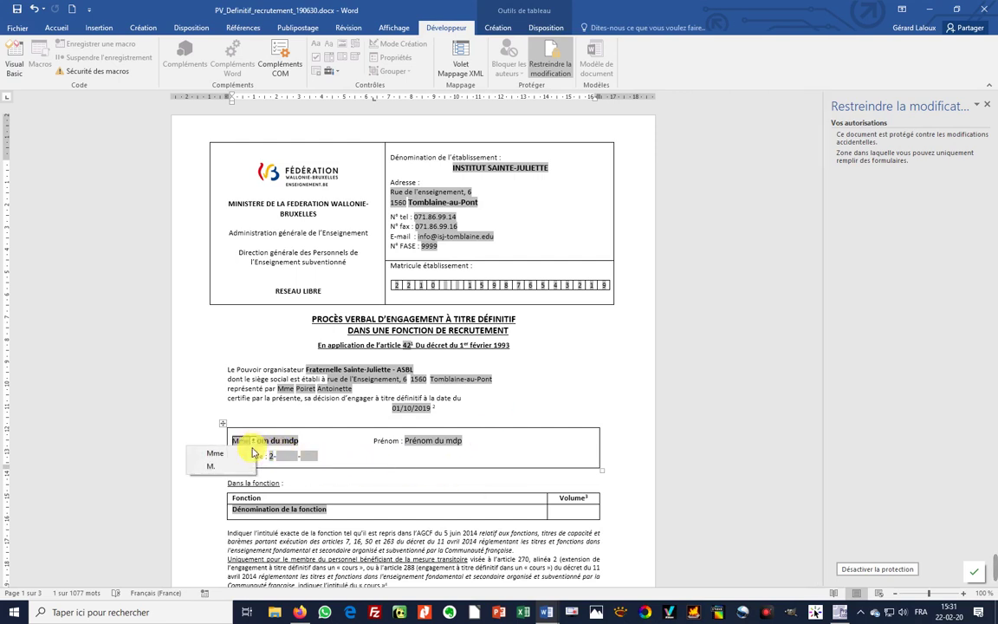
{"action": "left_click", "coordinate": [216, 467]}
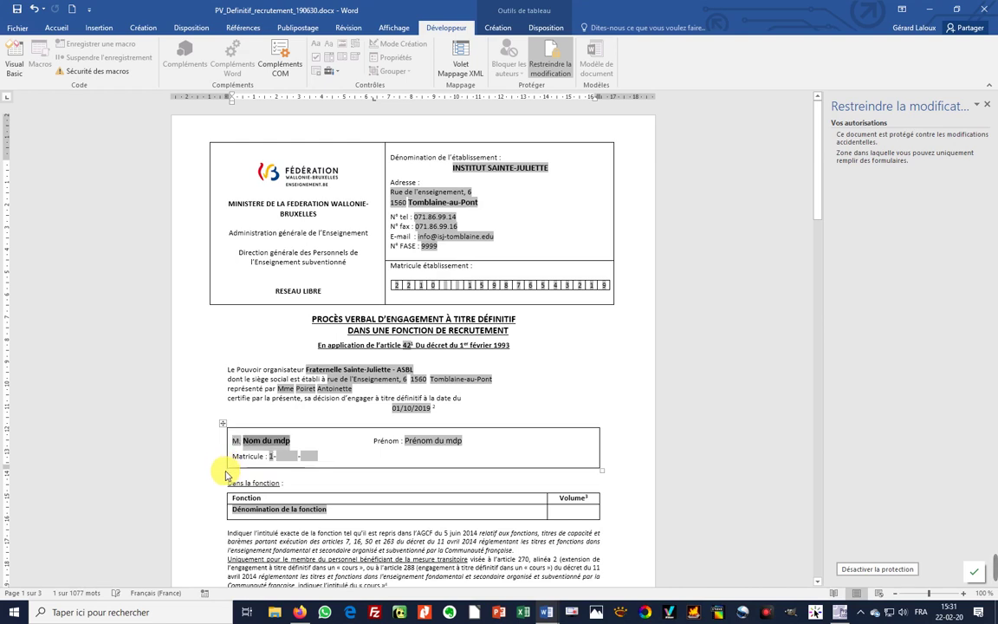
{"action": "key", "text": "Tab"}
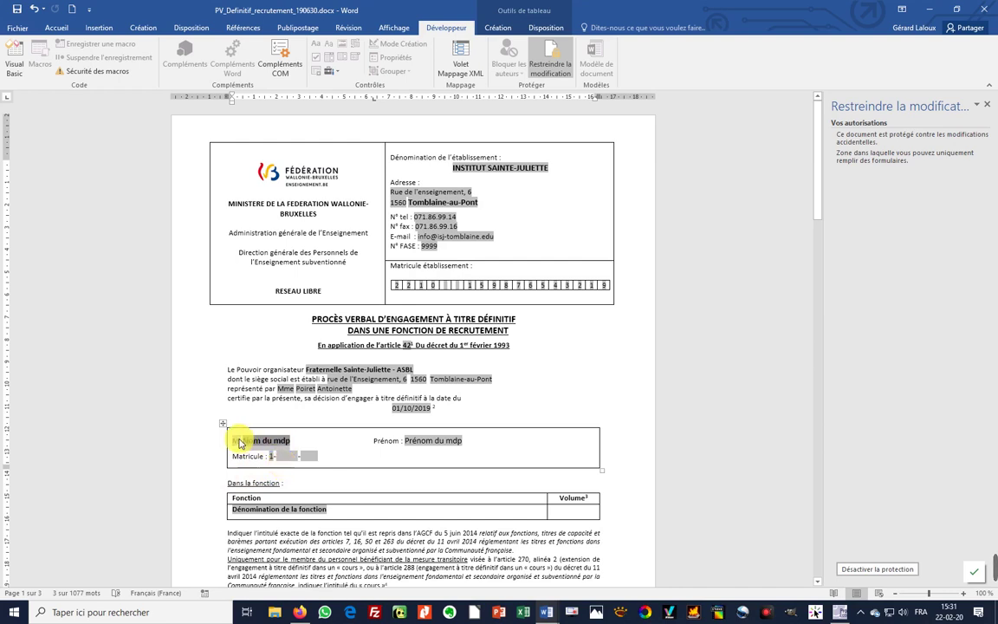
{"action": "left_click", "coordinate": [239, 440]}
{"action": "left_click_drag", "start_coordinate": [220, 456], "coordinate": [215, 445]}
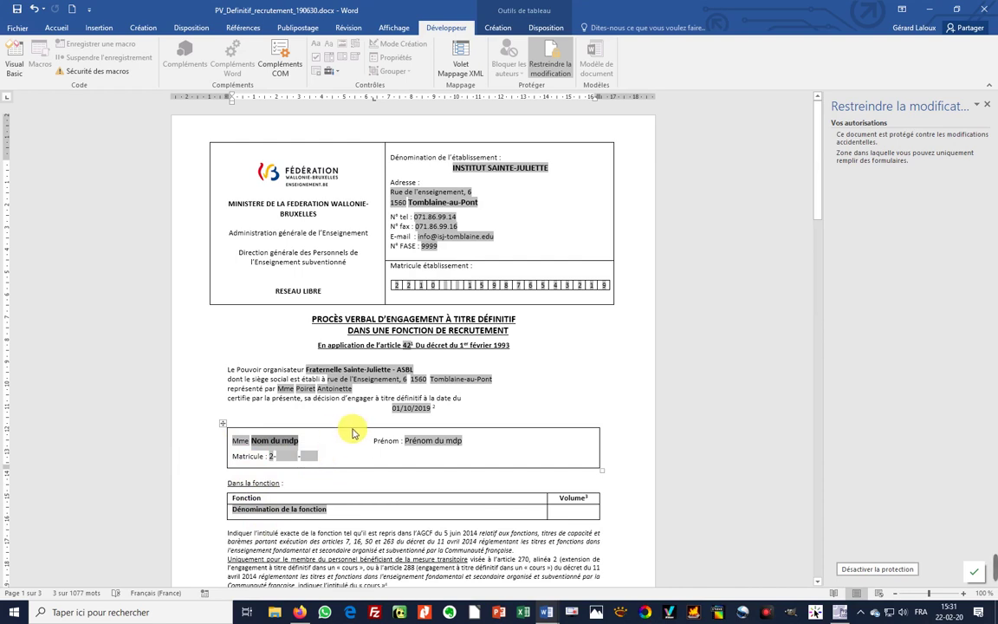
- Enter the staff member's surname, first name, both matricule parts, and function CG Français DI
{"action": "left_click", "coordinate": [275, 440]}
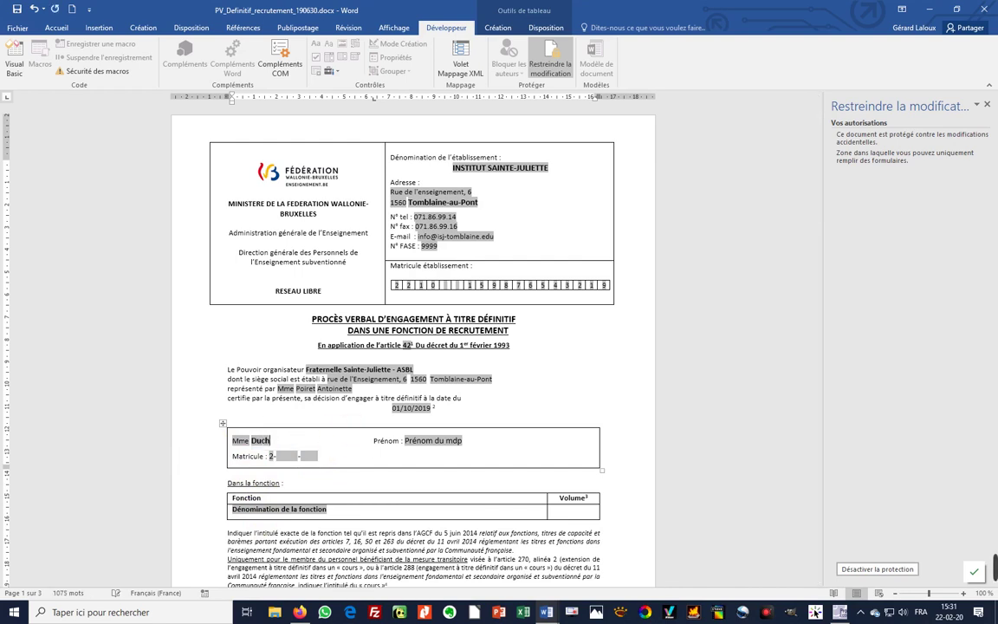
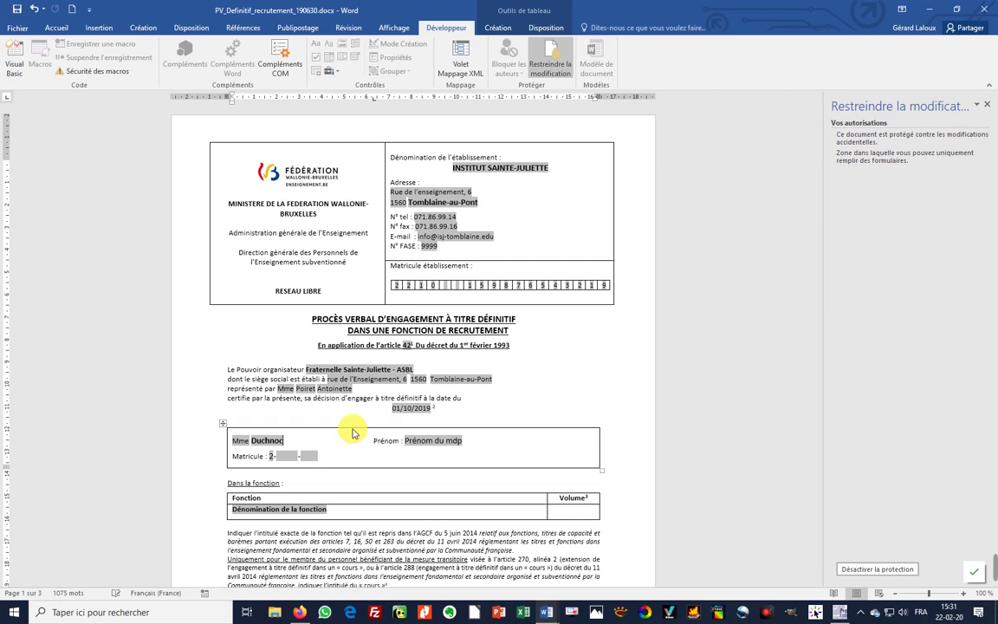
{"action": "key", "text": "Tab"}
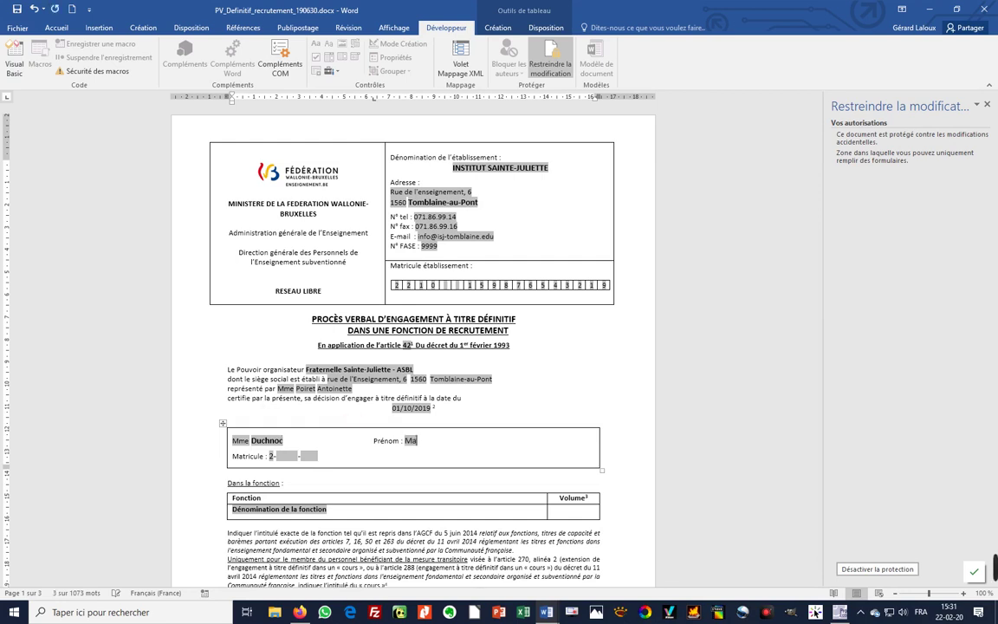
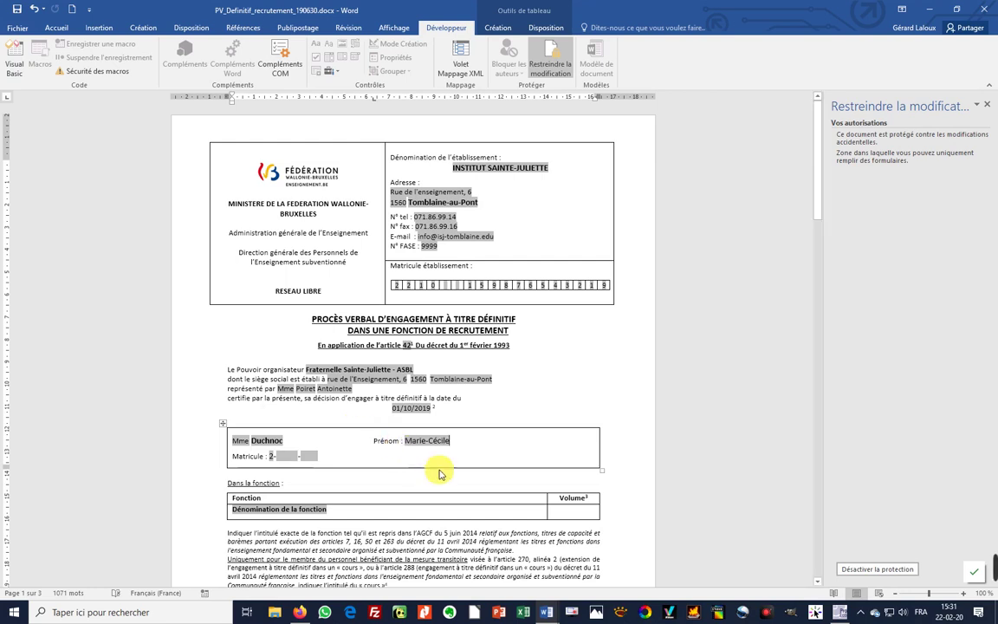
{"action": "key", "text": "Tab"}
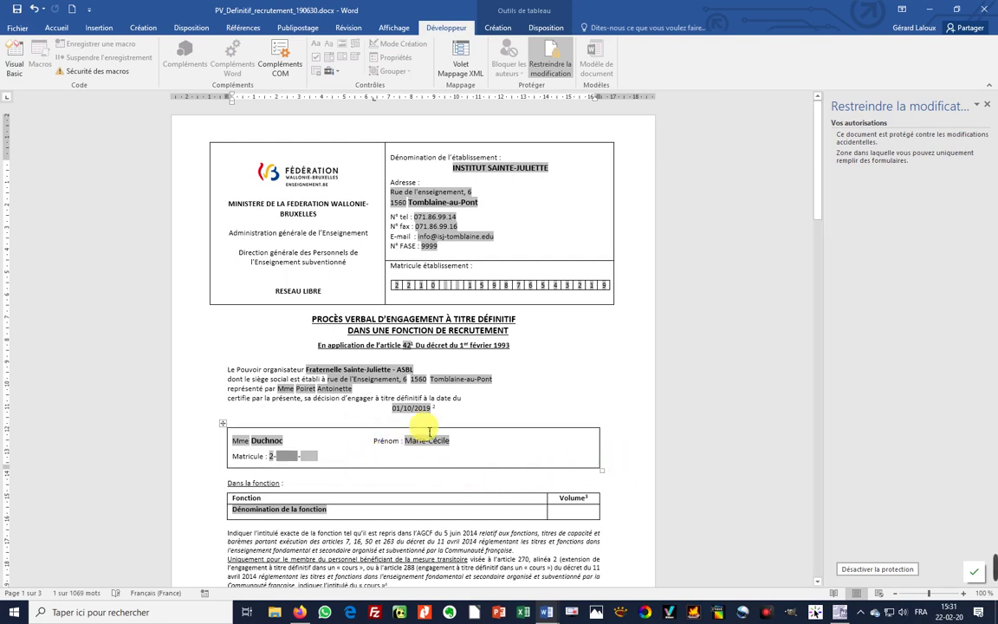
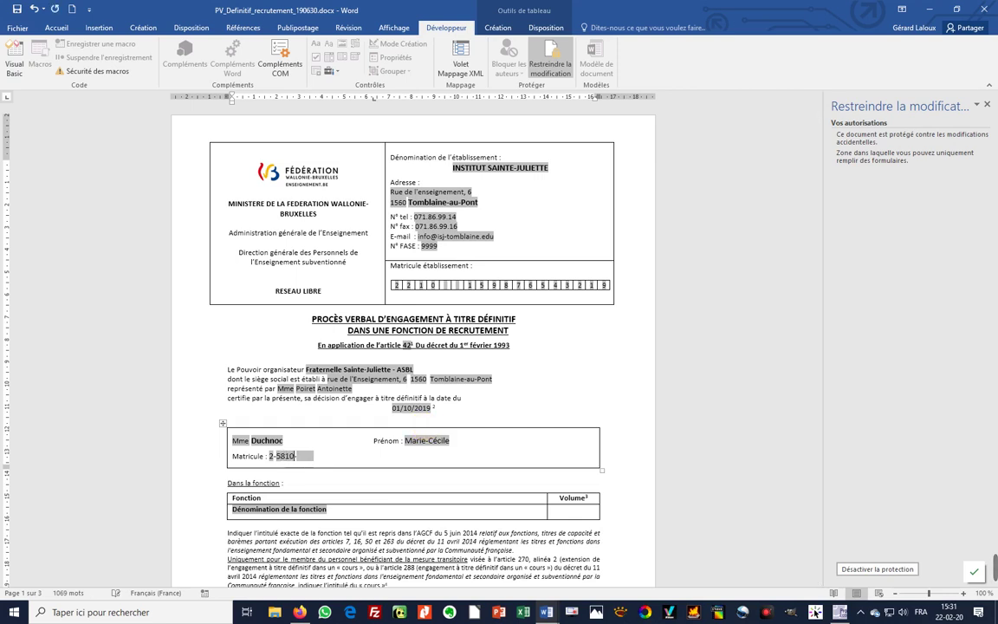
{"action": "key", "text": "Tab"}
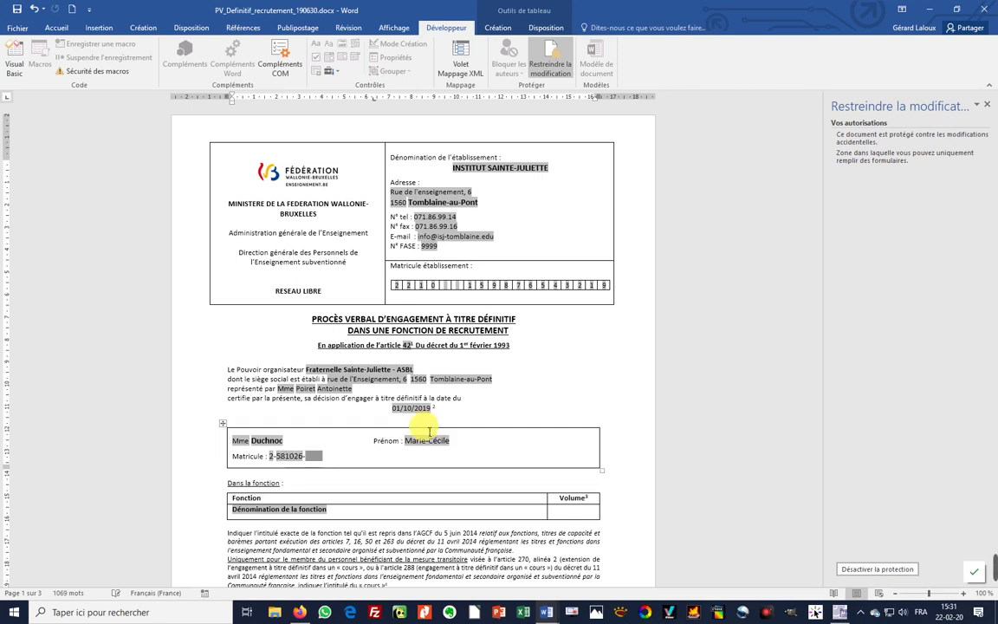
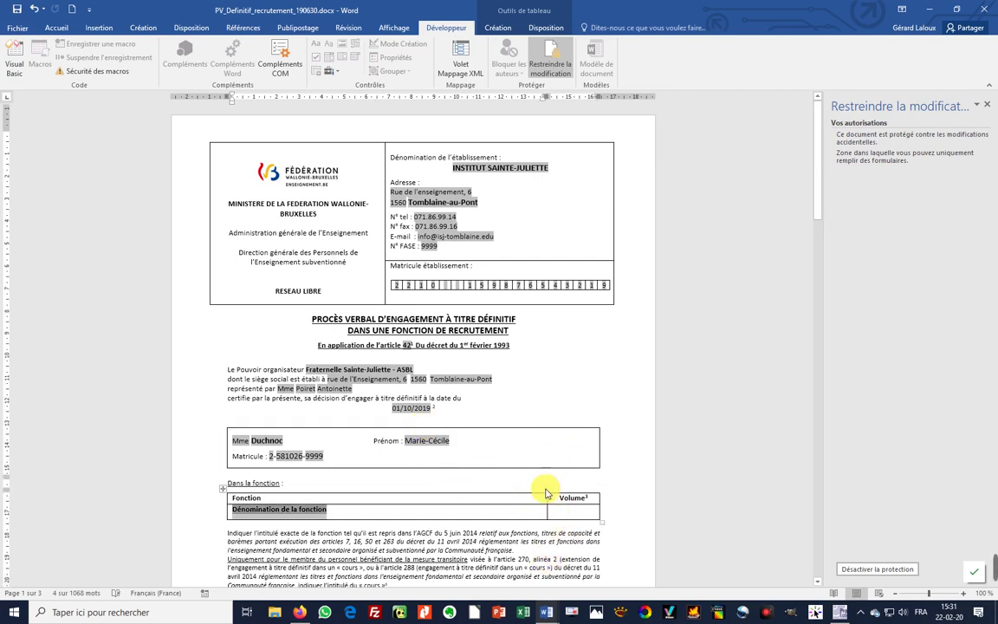
{"action": "key", "text": "Tab"}
{"action": "type", "text": "CG "}
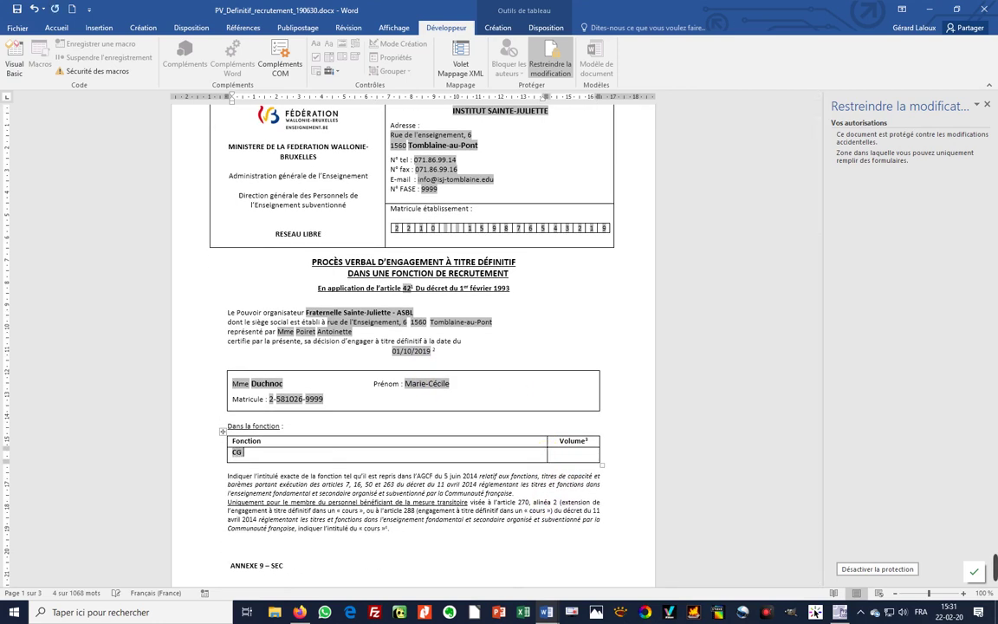
{"action": "type", "text": "Français DI"}
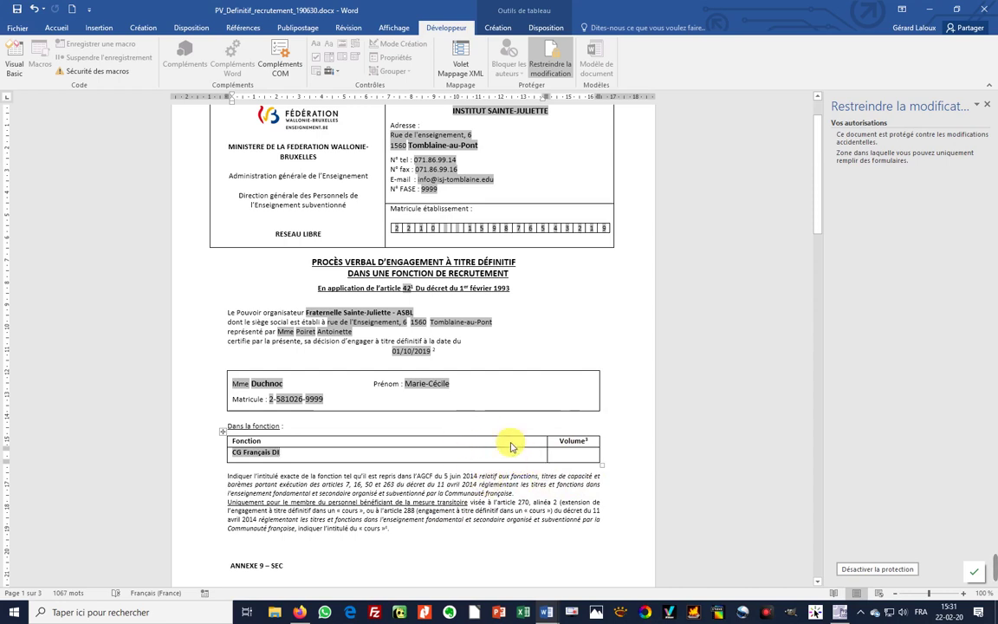
- On page 3, enter 'Tomblaine-au-Pont' after 'Fait en triple exemplaire à' and the date 22/02/2020
{"action": "scroll", "coordinate": [509, 446], "scroll_direction": "down", "scroll_amount": 3}
{"action": "scroll", "coordinate": [510, 446], "scroll_direction": "down", "scroll_amount": 6}
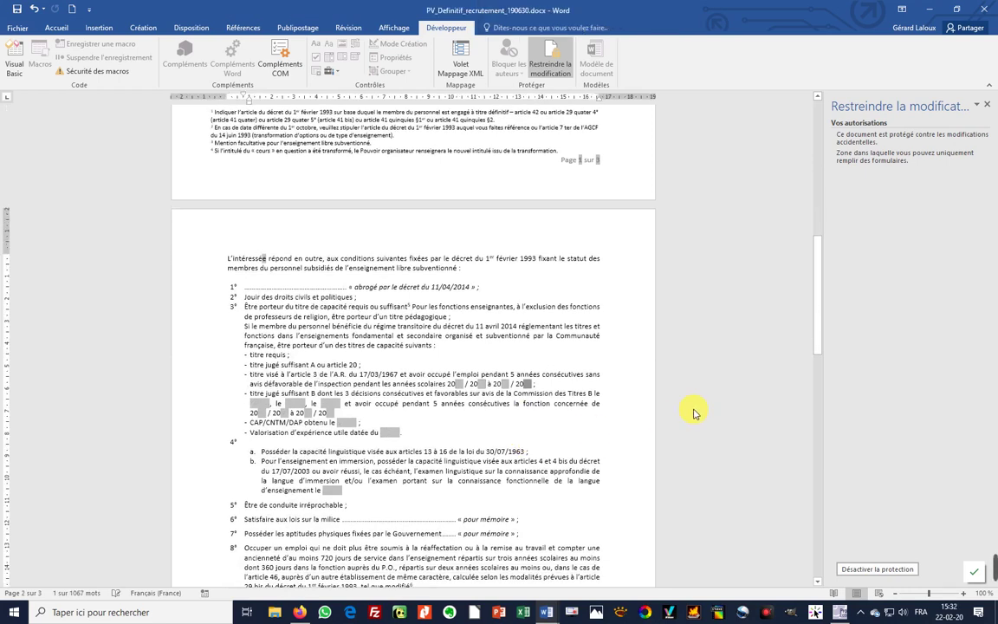
{"action": "scroll", "coordinate": [423, 379], "scroll_direction": "down", "scroll_amount": 5}
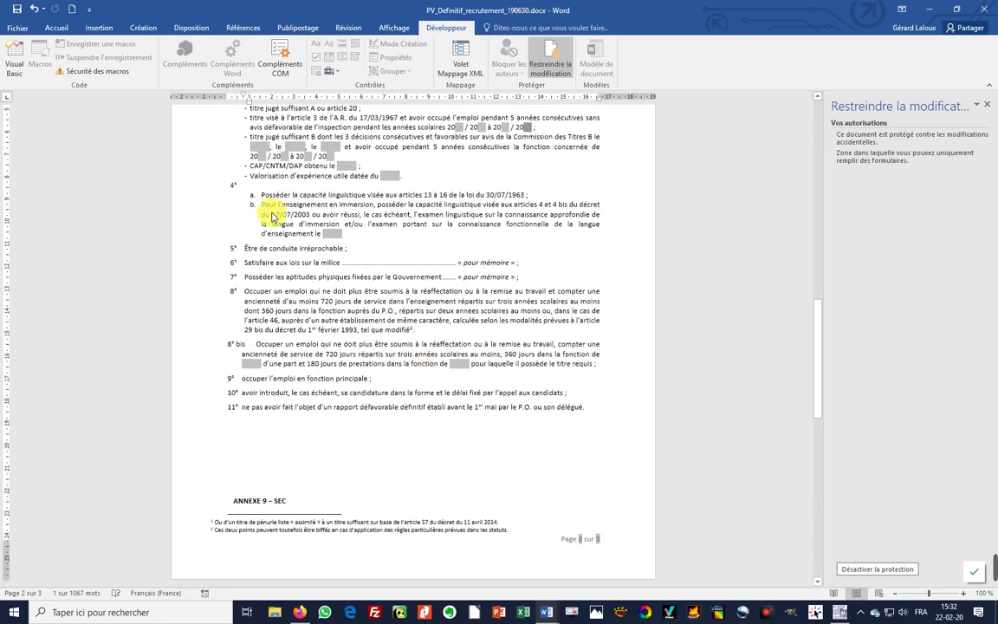
{"action": "scroll", "coordinate": [468, 442], "scroll_direction": "down", "scroll_amount": 2}
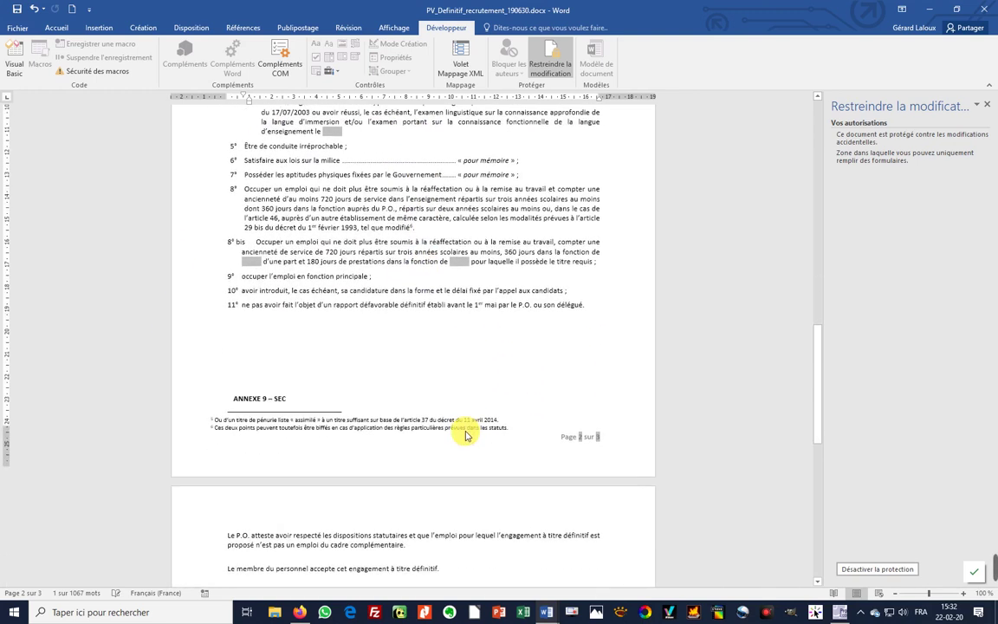
{"action": "scroll", "coordinate": [465, 436], "scroll_direction": "down", "scroll_amount": 3}
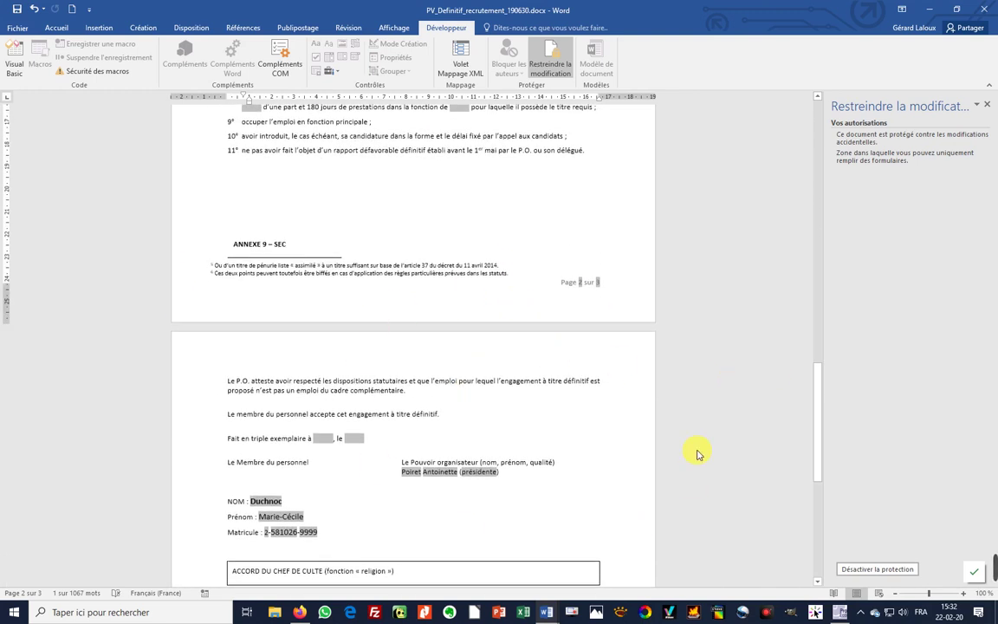
{"action": "left_click", "coordinate": [321, 438]}
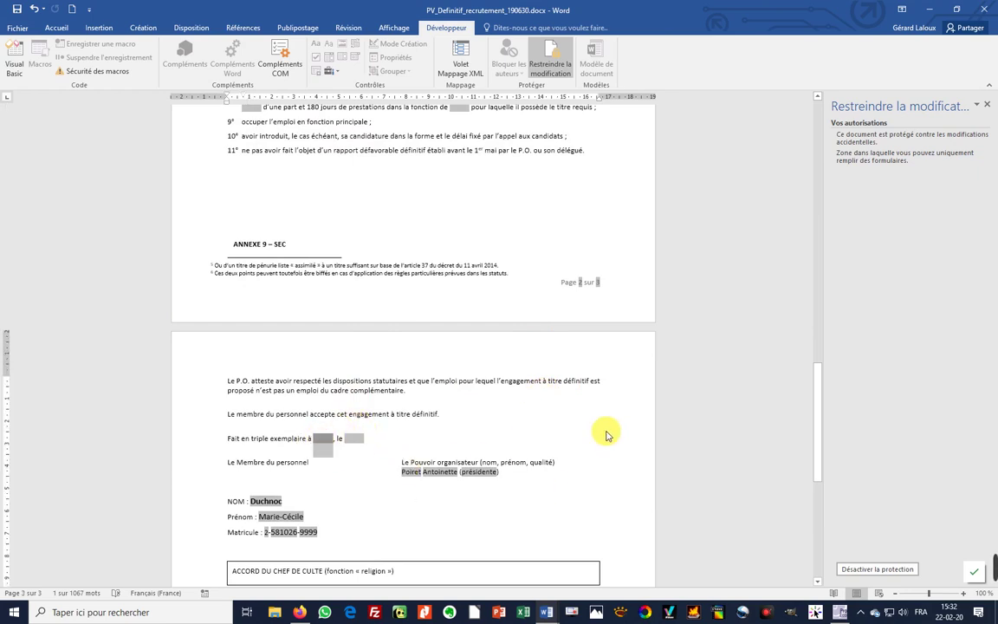
{"action": "type", "text": "Tomblaine"}
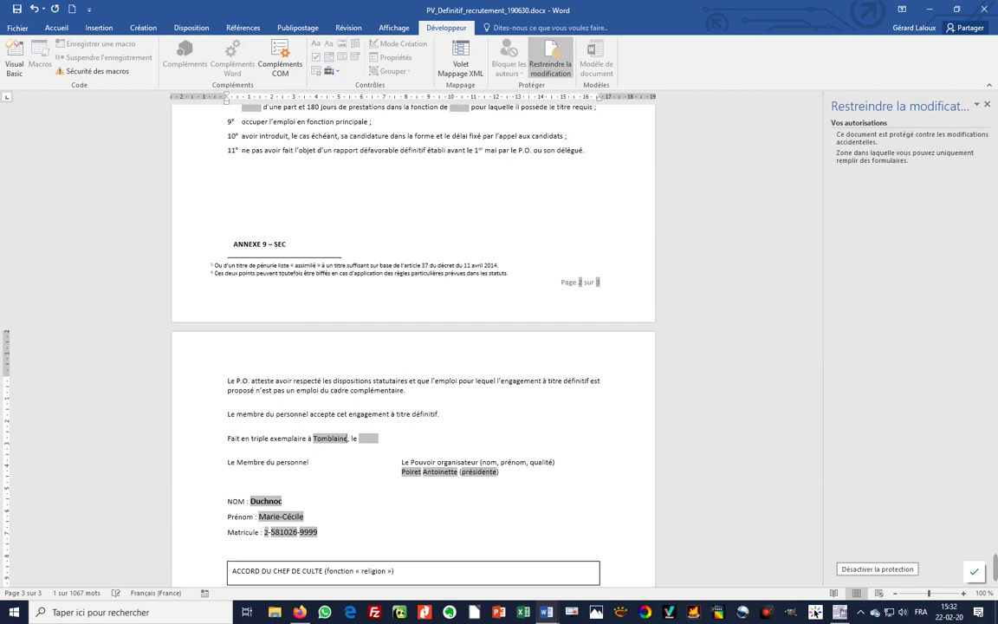
{"action": "type", "text": "-au-Pont"}
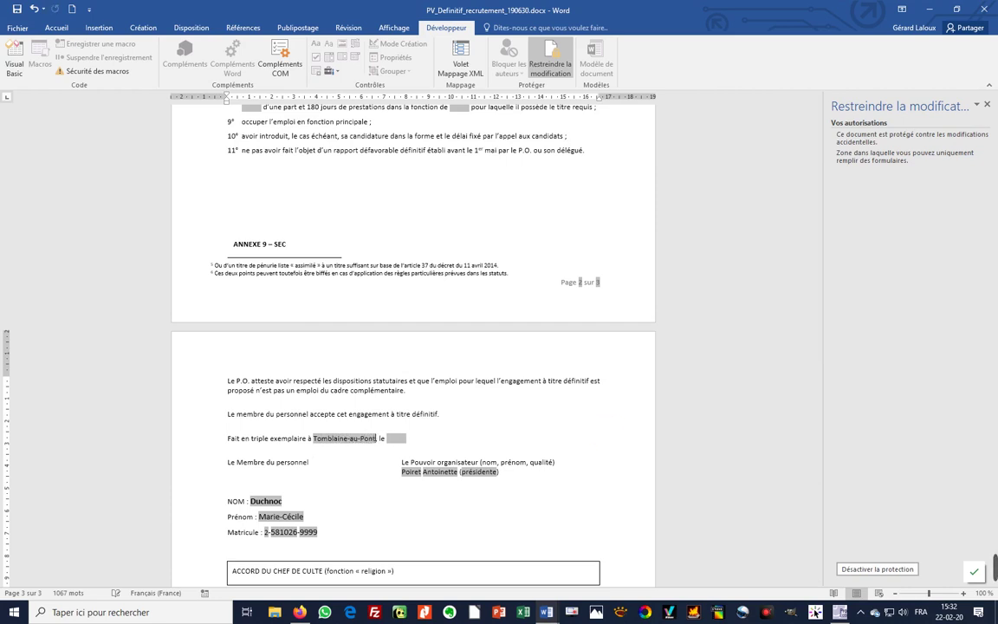
{"action": "key", "text": "Tab"}
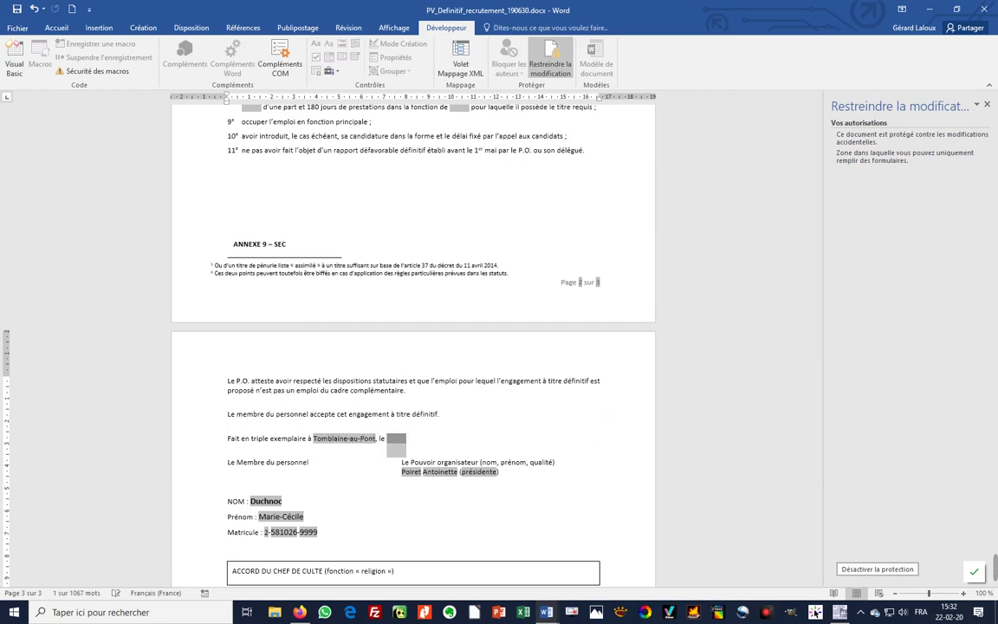
{"action": "type", "text": "22"}
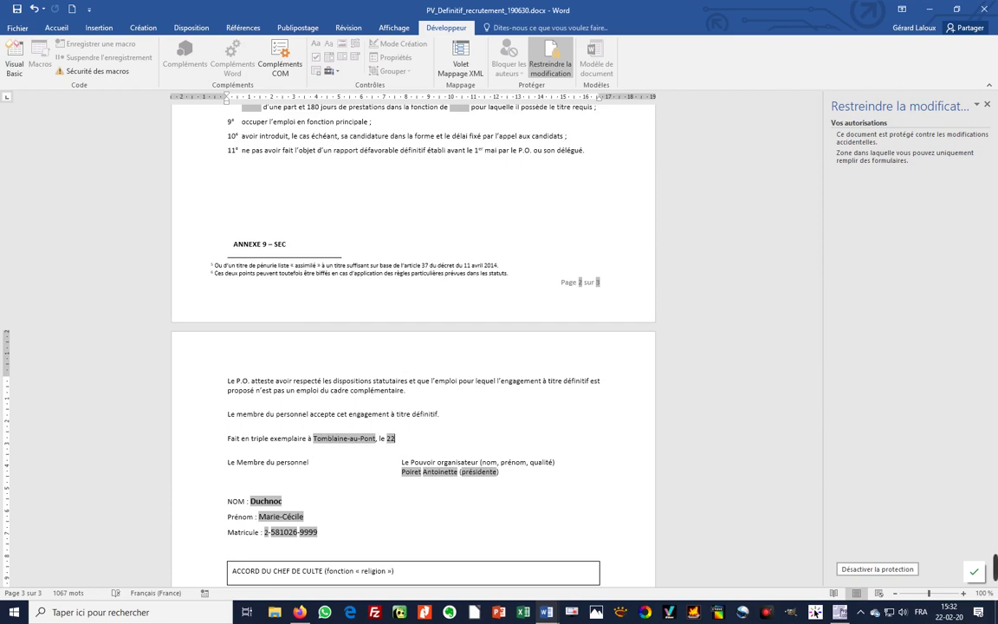
{"action": "type", "text": "/02/2020"}
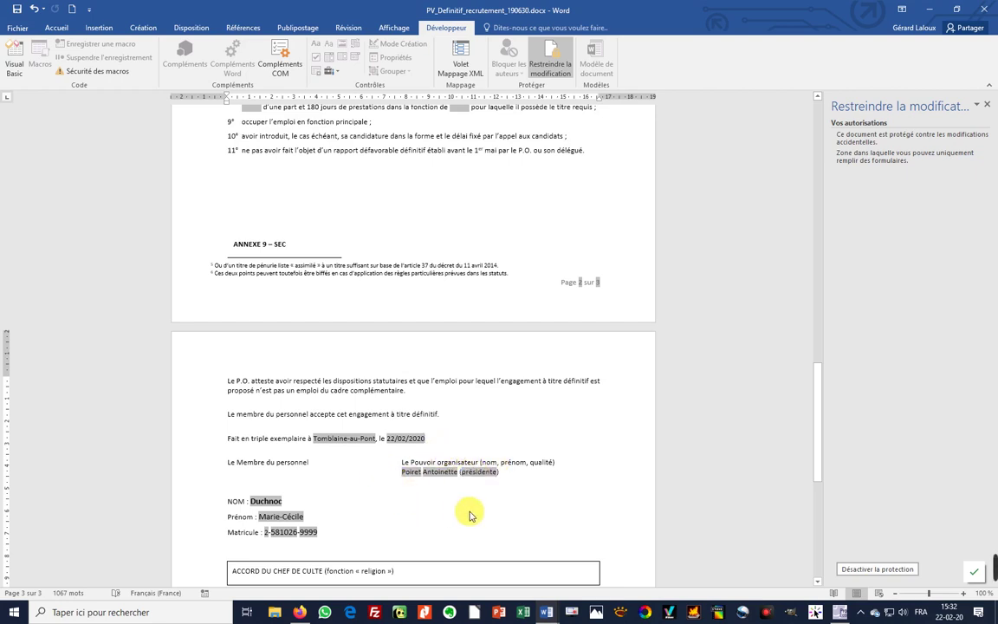
- Scroll down to check the administration box, then back up to the top of page 1
{"action": "scroll", "coordinate": [466, 515], "scroll_direction": "down", "scroll_amount": 4}
{"action": "scroll", "coordinate": [466, 516], "scroll_direction": "down", "scroll_amount": 1}
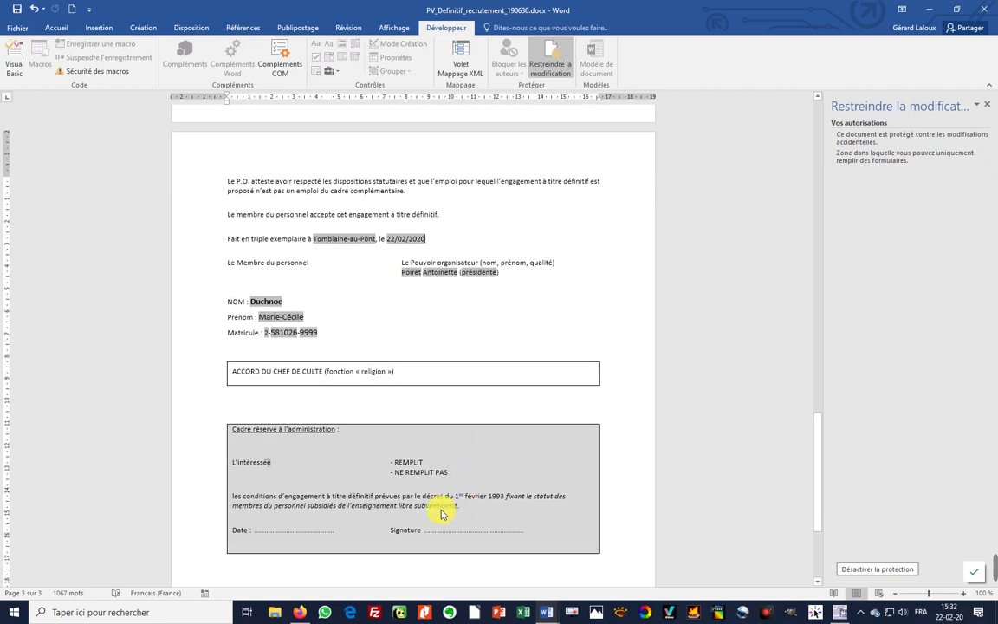
{"action": "scroll", "coordinate": [441, 514], "scroll_direction": "up", "scroll_amount": 15}
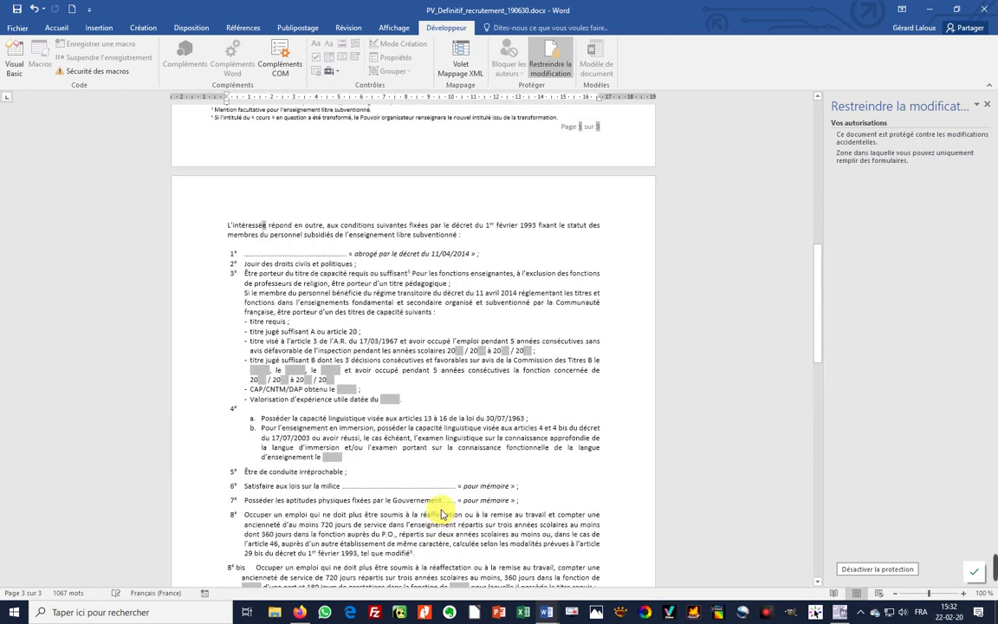
{"action": "scroll", "coordinate": [441, 514], "scroll_direction": "up", "scroll_amount": 8}
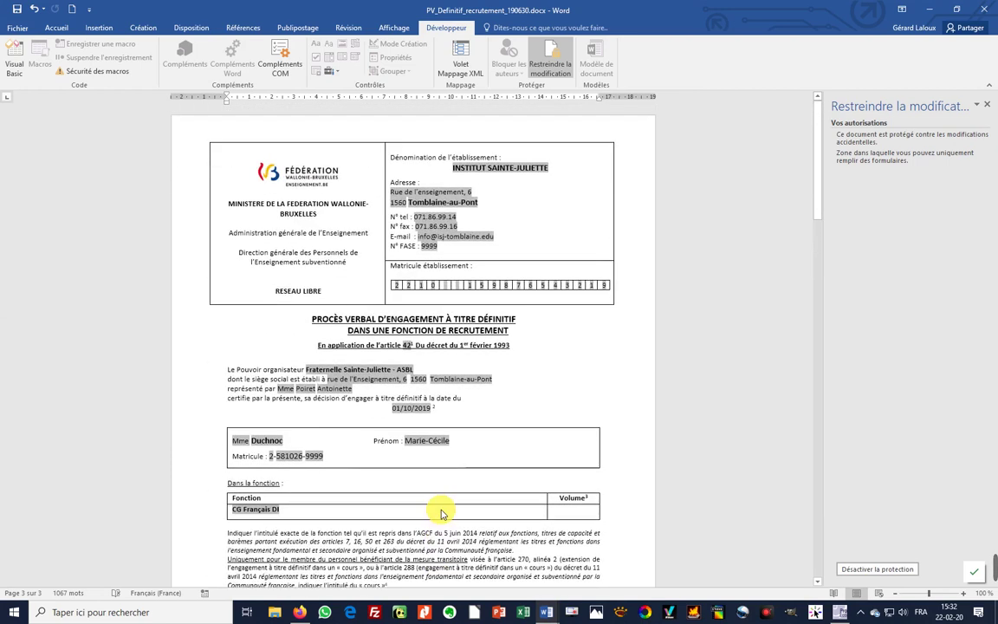